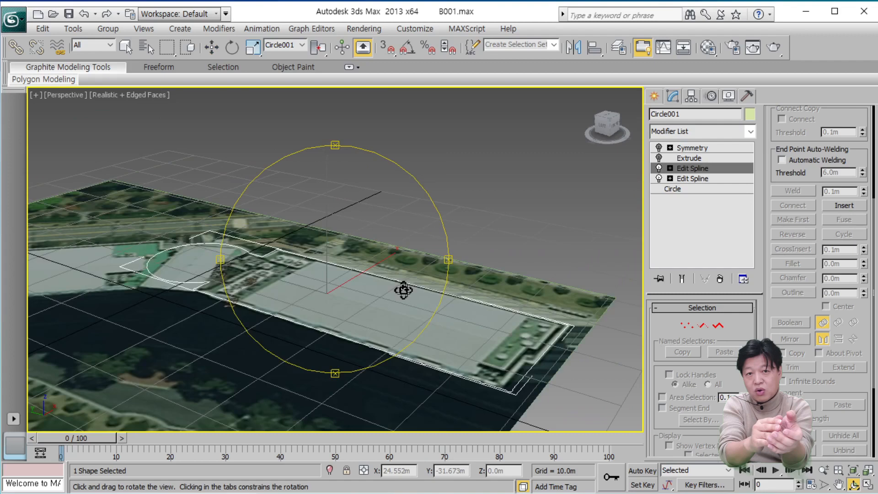
Turn the Extrude modifier back on and select it in the modifier stack of the building outline.
{"action": "left_click_drag", "start_coordinate": [404, 290], "coordinate": [387, 300]}
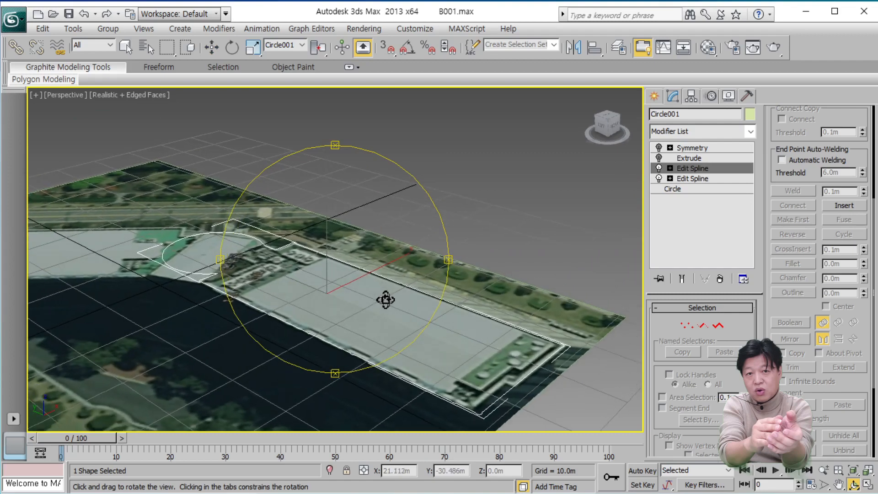
{"action": "left_click", "coordinate": [662, 159]}
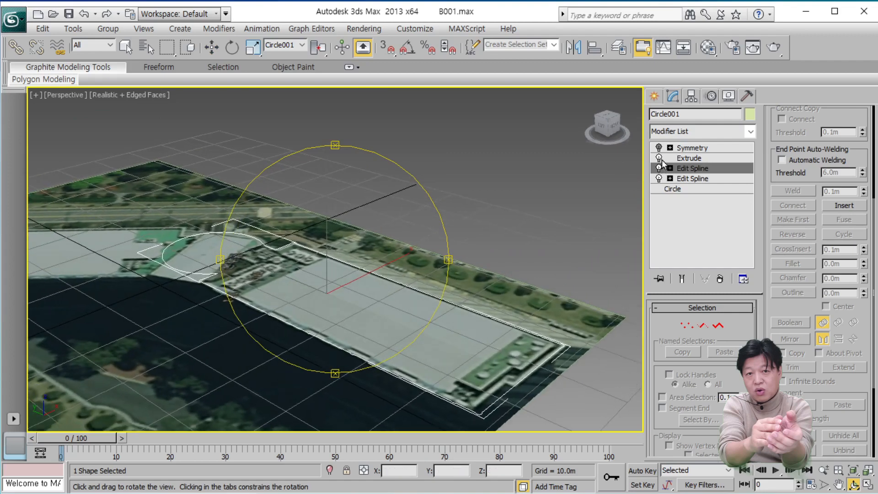
{"action": "left_click", "coordinate": [693, 158]}
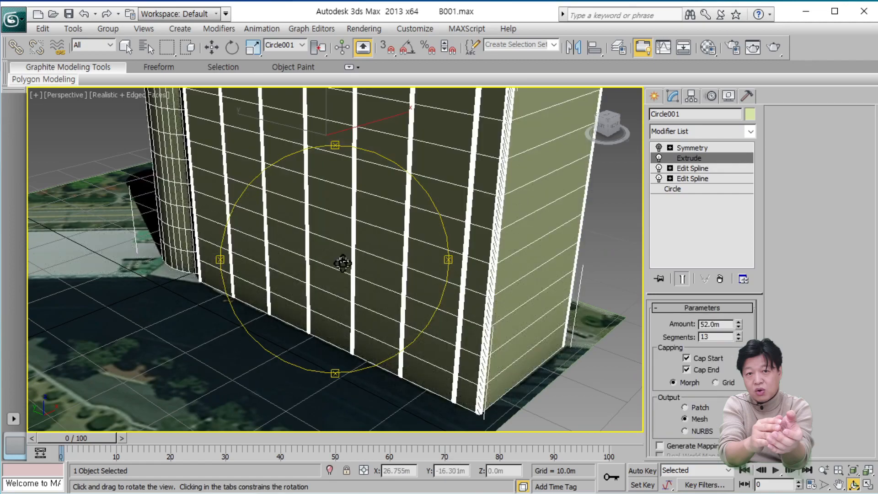
{"action": "left_click_drag", "start_coordinate": [344, 263], "coordinate": [392, 357]}
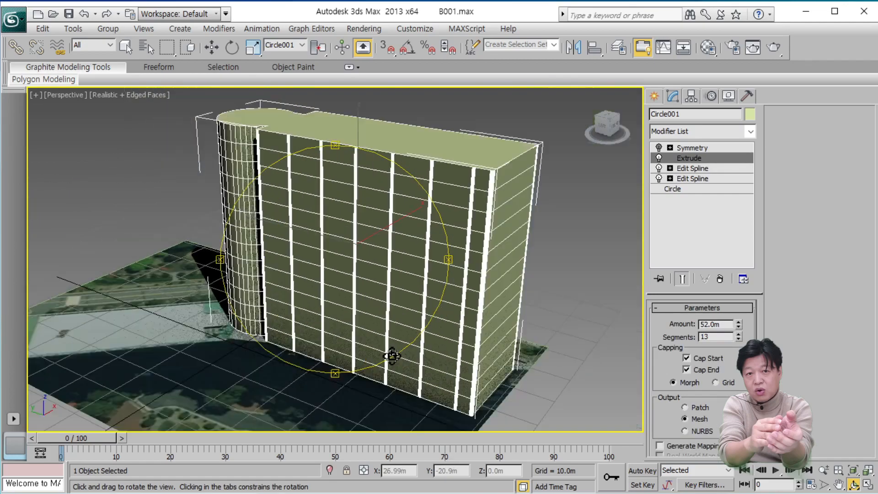
{"action": "left_click_drag", "start_coordinate": [351, 321], "coordinate": [402, 327]}
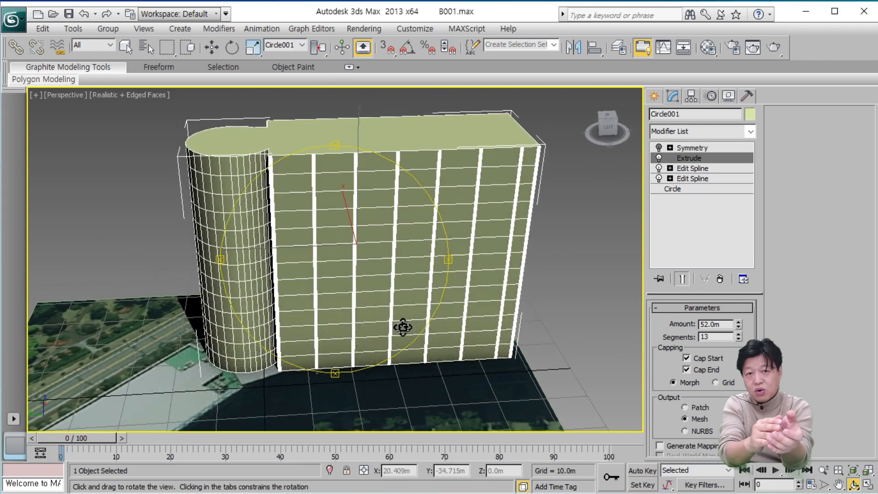
Examine the dense vertical segments on the rounded columns along the facade, down to the building's base.
{"action": "scroll", "coordinate": [402, 327], "scroll_direction": "up", "scroll_amount": 4}
{"action": "scroll", "coordinate": [404, 327], "scroll_direction": "up", "scroll_amount": 3}
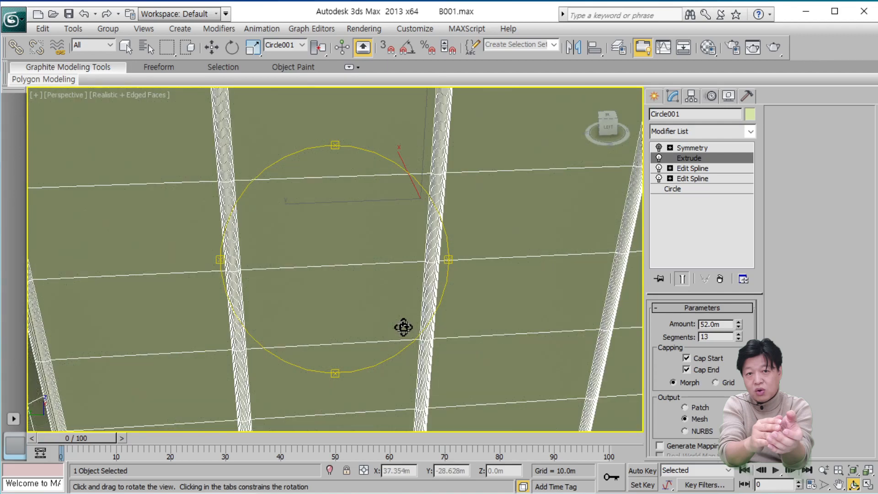
{"action": "left_click_drag", "start_coordinate": [403, 327], "coordinate": [360, 153]}
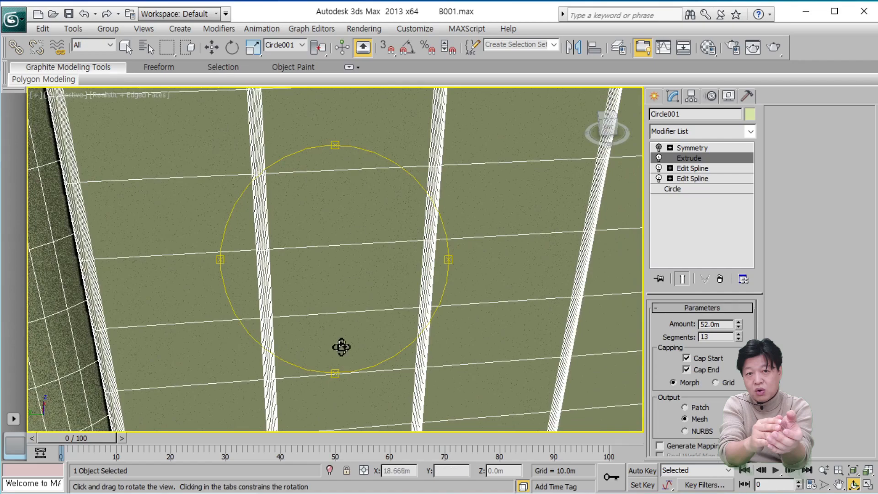
{"action": "left_click_drag", "start_coordinate": [339, 347], "coordinate": [477, 260]}
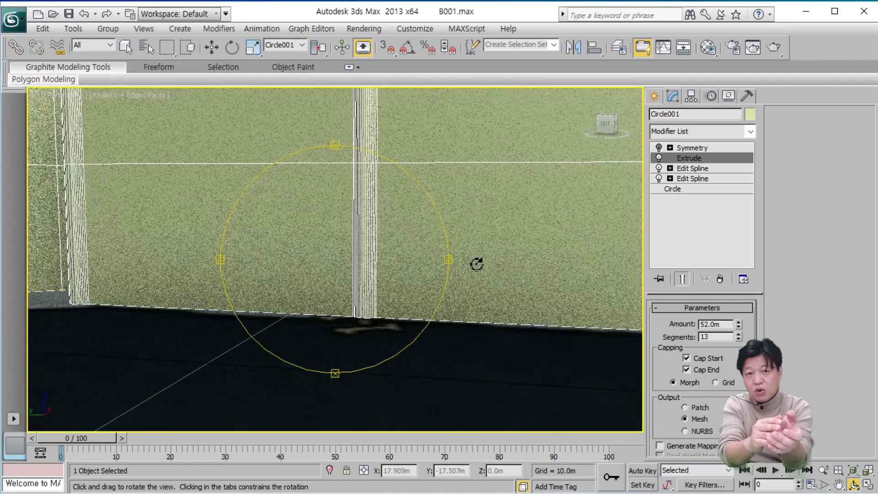
{"action": "left_click_drag", "start_coordinate": [368, 222], "coordinate": [353, 324]}
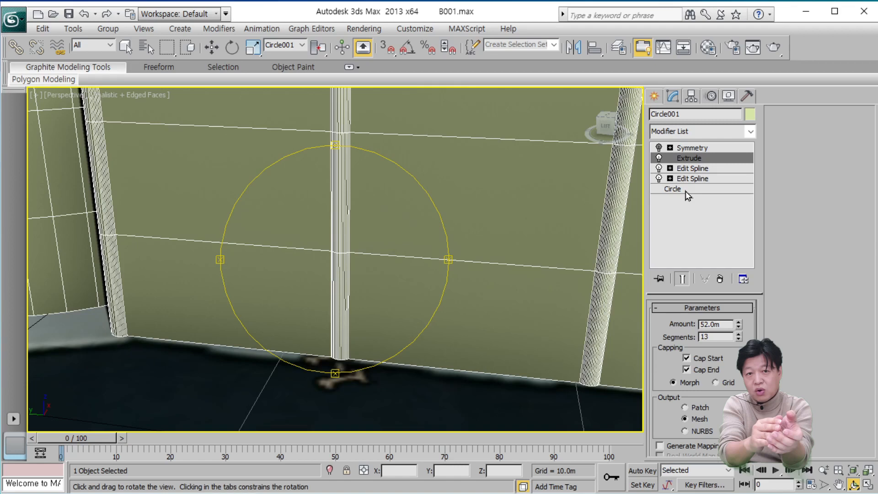
Switch the Extrude and both Edit Spline modifiers off and on again to check the outline at each stack level.
{"action": "left_click", "coordinate": [659, 158]}
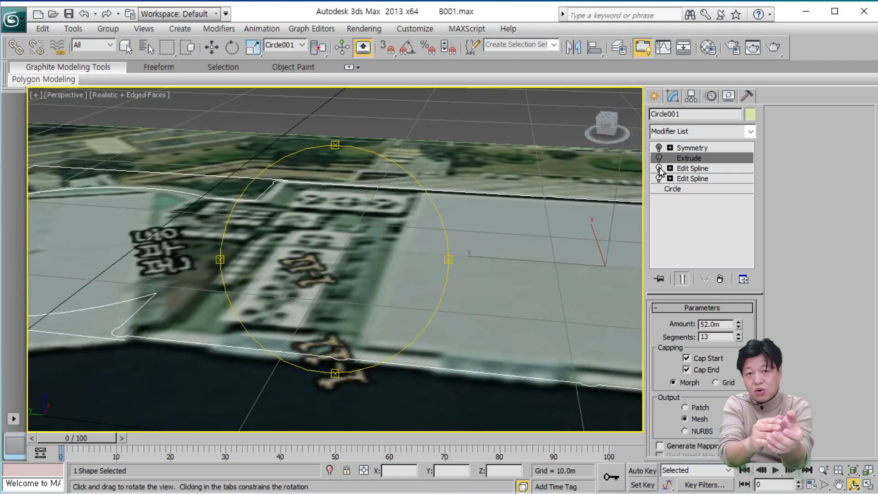
{"action": "left_click", "coordinate": [659, 169]}
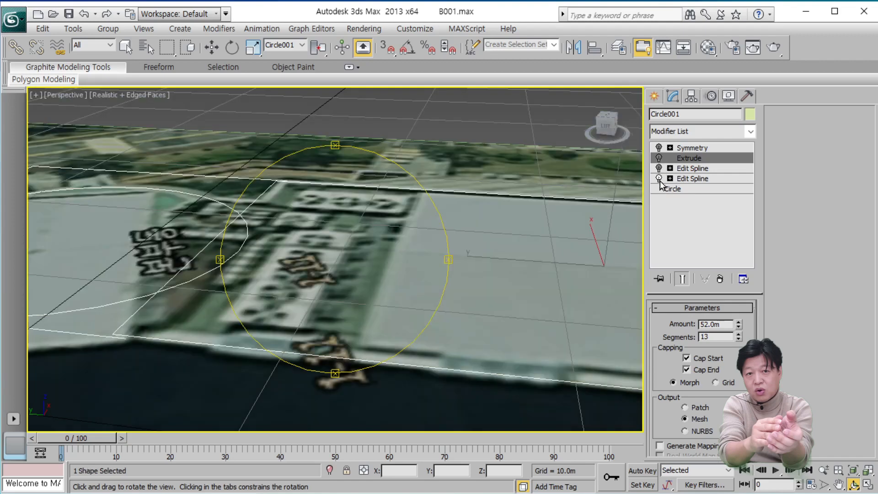
{"action": "left_click", "coordinate": [659, 179]}
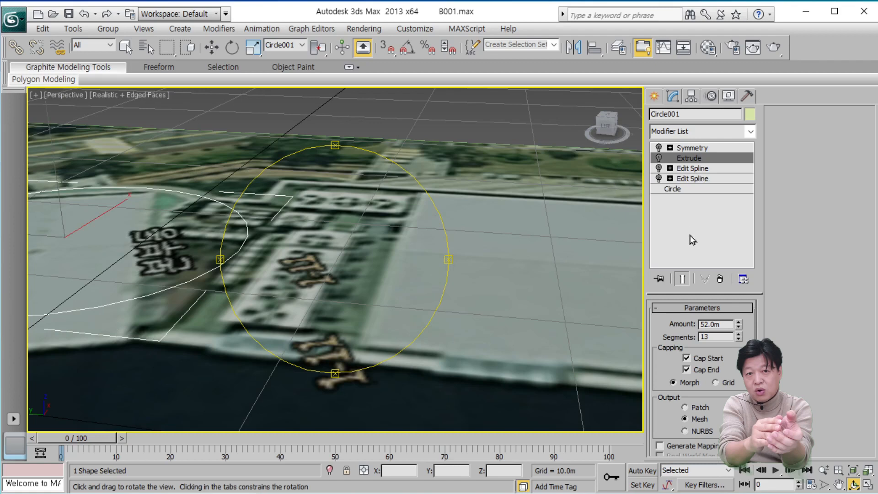
{"action": "left_click", "coordinate": [690, 188]}
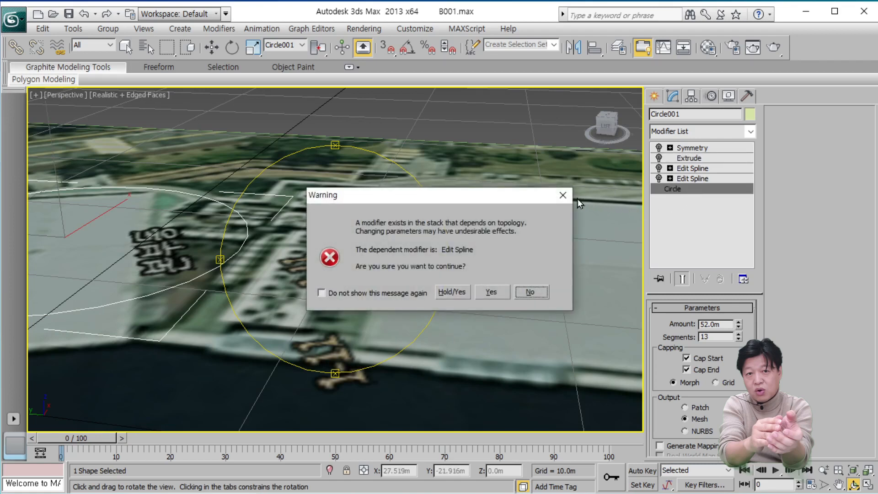
{"action": "left_click", "coordinate": [562, 195]}
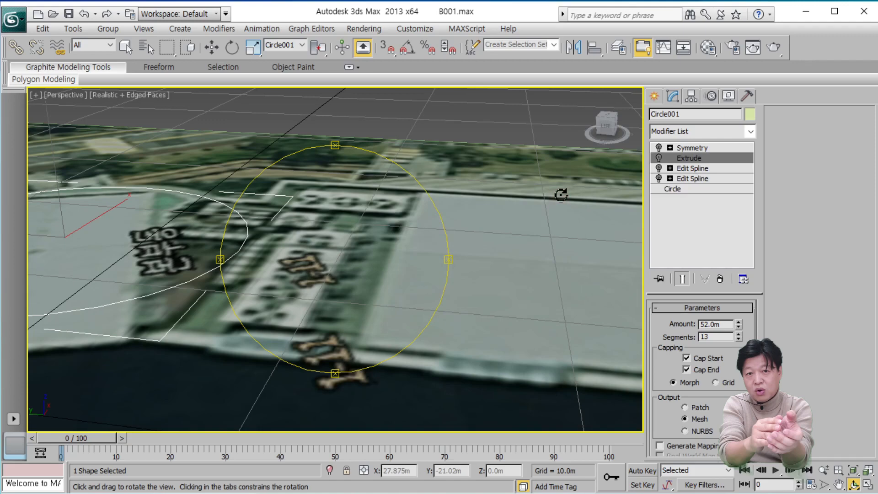
{"action": "left_click", "coordinate": [659, 179]}
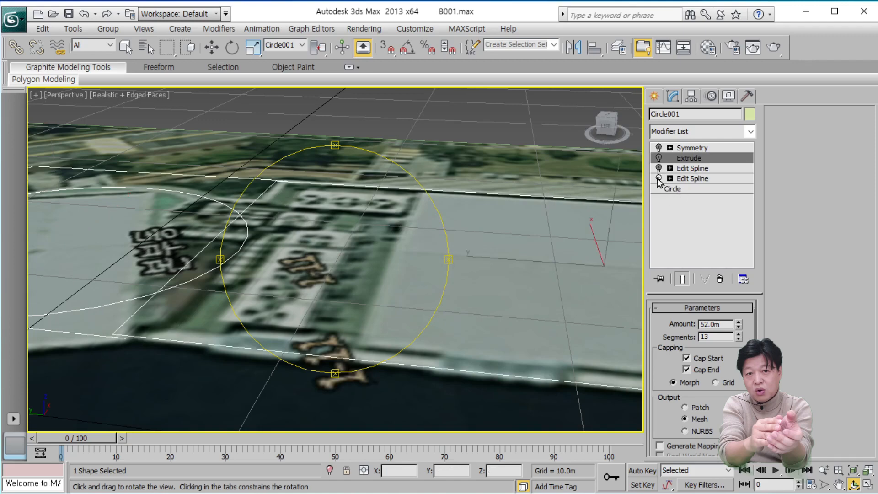
{"action": "left_click", "coordinate": [660, 169]}
{"action": "left_click", "coordinate": [660, 168]}
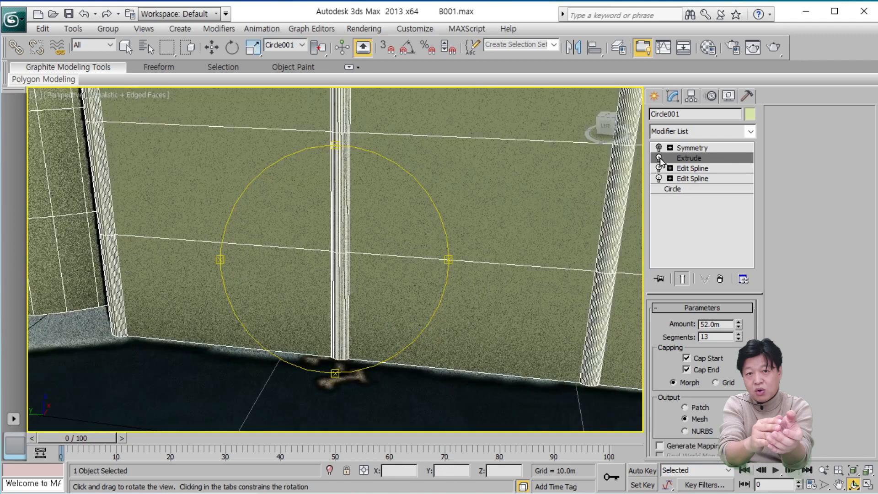
Go to the base Circle level, accept the topology warning, and open its interpolation settings.
{"action": "left_click", "coordinate": [697, 189]}
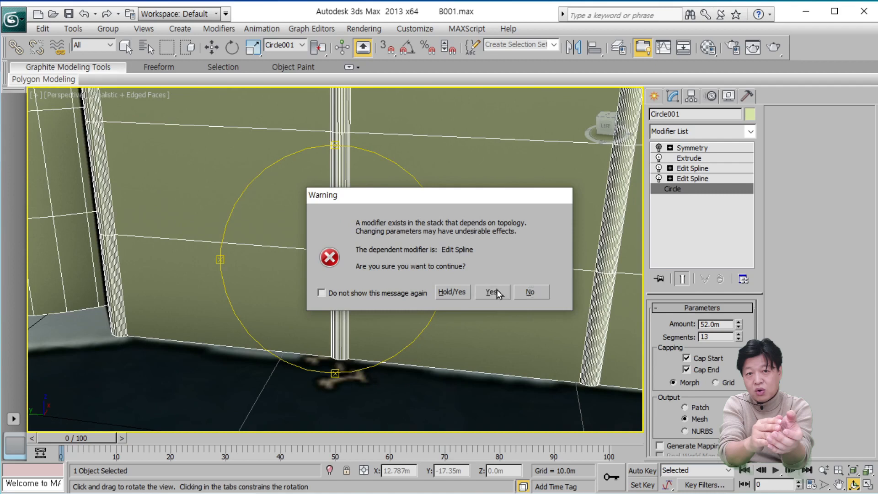
{"action": "left_click", "coordinate": [497, 290]}
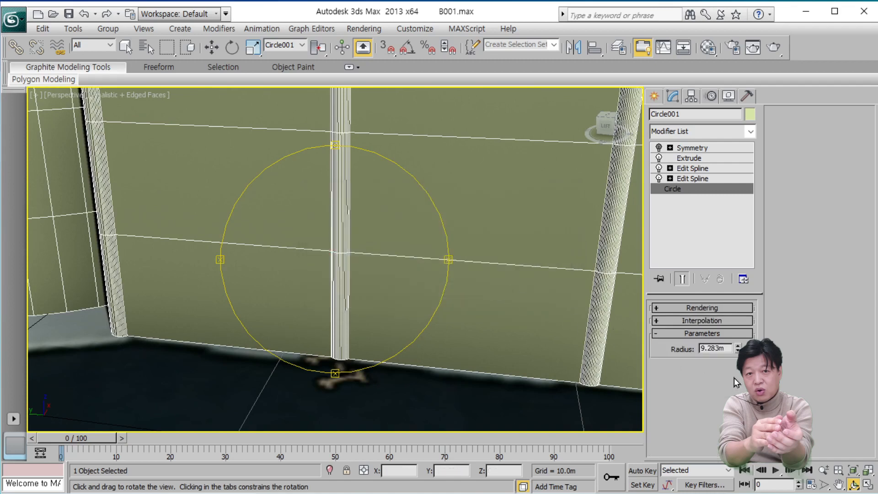
{"action": "left_click", "coordinate": [719, 323]}
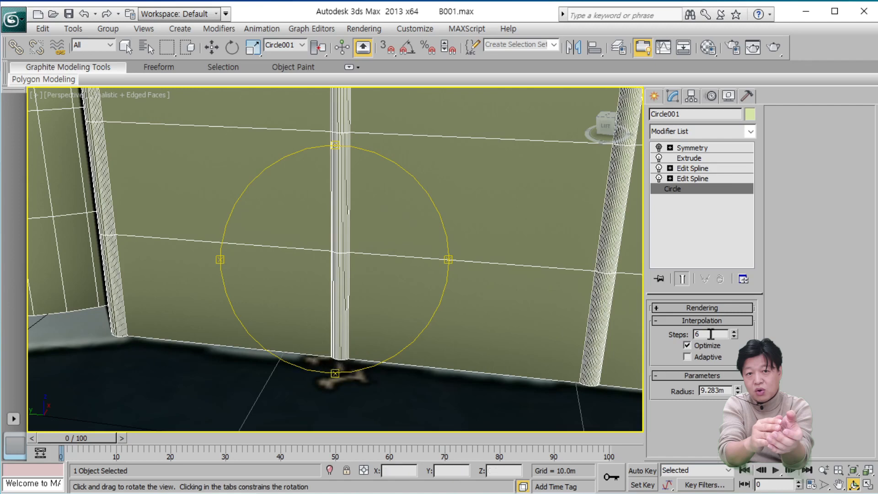
Set the circle's interpolation steps to 2 and check the columns' segments up close.
{"action": "double_click", "coordinate": [711, 335]}
{"action": "type", "text": "2"}
{"action": "key", "text": "Return"}
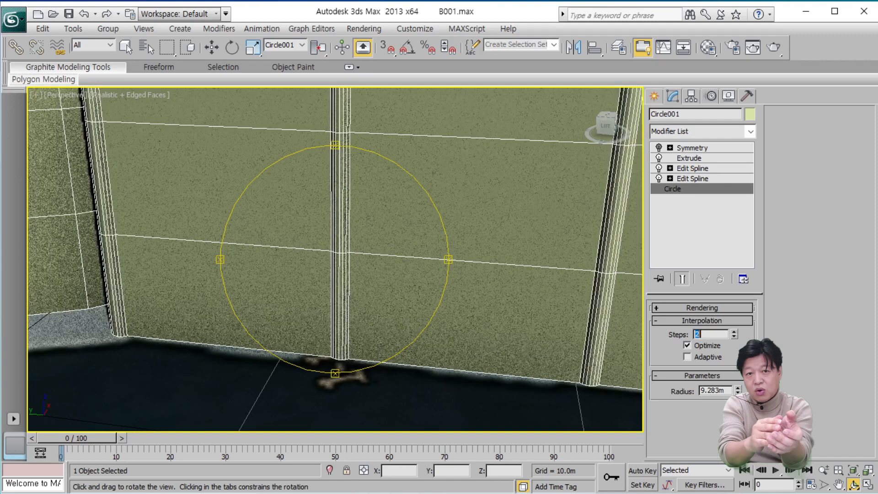
{"action": "left_click_drag", "start_coordinate": [408, 293], "coordinate": [347, 216]}
{"action": "middle_click_drag", "start_coordinate": [347, 216], "coordinate": [346, 217]}
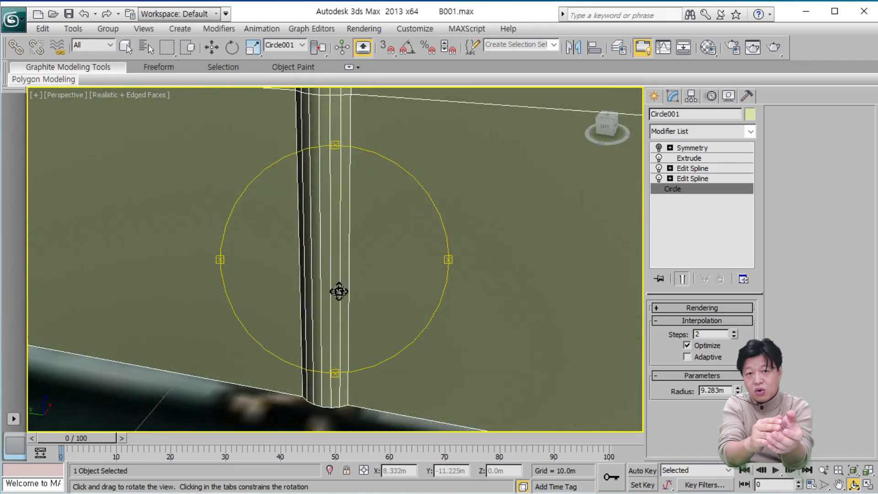
{"action": "left_click_drag", "start_coordinate": [349, 296], "coordinate": [323, 320]}
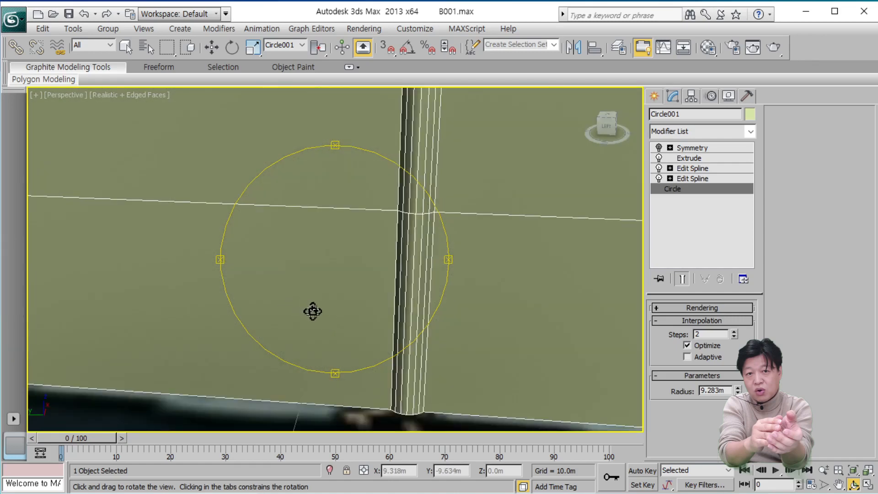
{"action": "mouse_move", "coordinate": [328, 316]}
{"action": "left_mouse_down"}
{"action": "mouse_move", "coordinate": [351, 323]}
{"action": "mouse_move", "coordinate": [336, 317]}
{"action": "mouse_move", "coordinate": [290, 247]}
{"action": "mouse_move", "coordinate": [298, 290]}
{"action": "mouse_move", "coordinate": [315, 307]}
{"action": "left_mouse_up"}
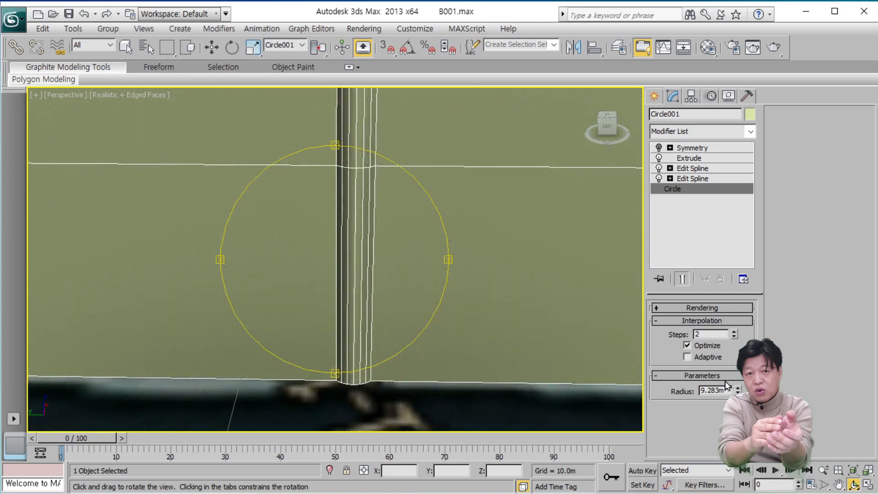
Set the circle's interpolation steps to 1 and check the simplified columns and the whole building block.
{"action": "double_click", "coordinate": [707, 335]}
{"action": "type", "text": "1"}
{"action": "key", "text": "Return"}
{"action": "left_click_drag", "start_coordinate": [476, 256], "coordinate": [404, 341]}
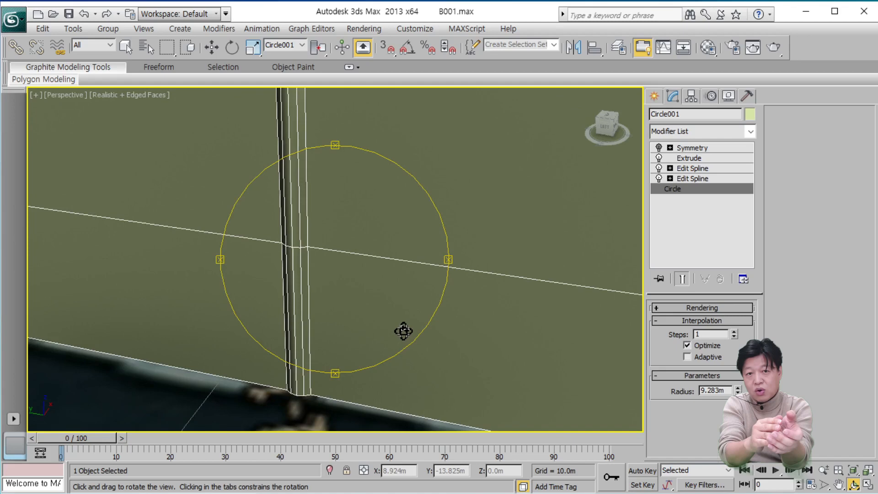
{"action": "scroll", "coordinate": [375, 301], "scroll_direction": "down", "scroll_amount": 8}
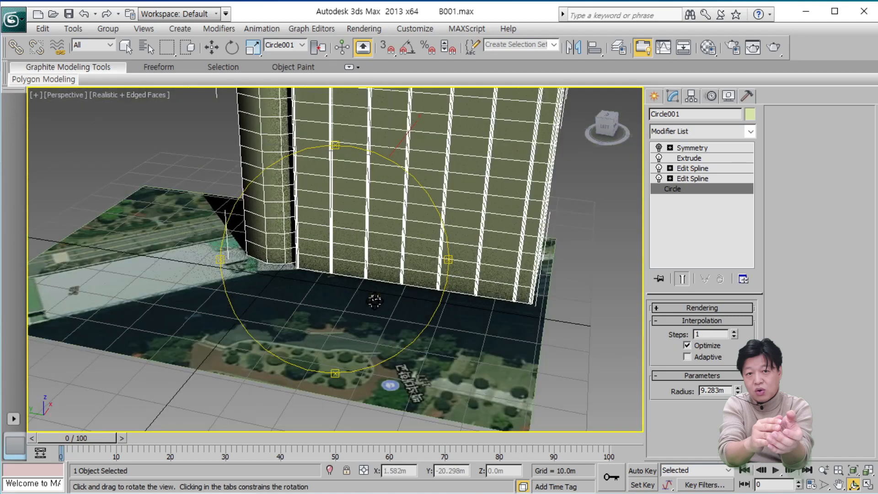
{"action": "middle_click_drag", "start_coordinate": [375, 301], "coordinate": [312, 382]}
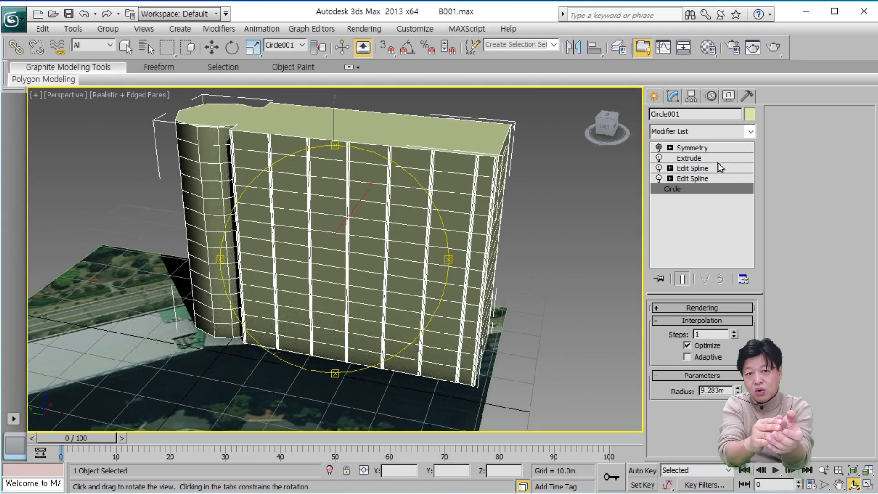
Turn on the Symmetry modifier to mirror the building wing, and inspect the curved joint between both halves.
{"action": "left_click", "coordinate": [659, 147]}
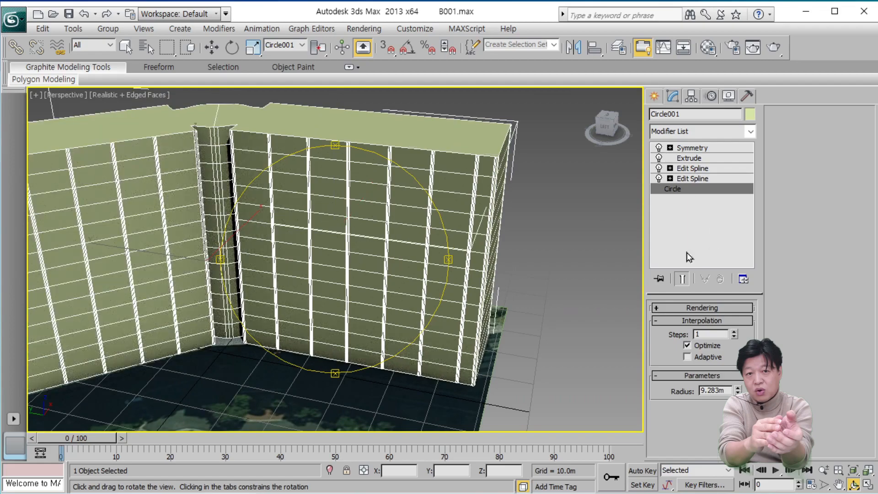
{"action": "left_click_drag", "start_coordinate": [378, 269], "coordinate": [170, 279]}
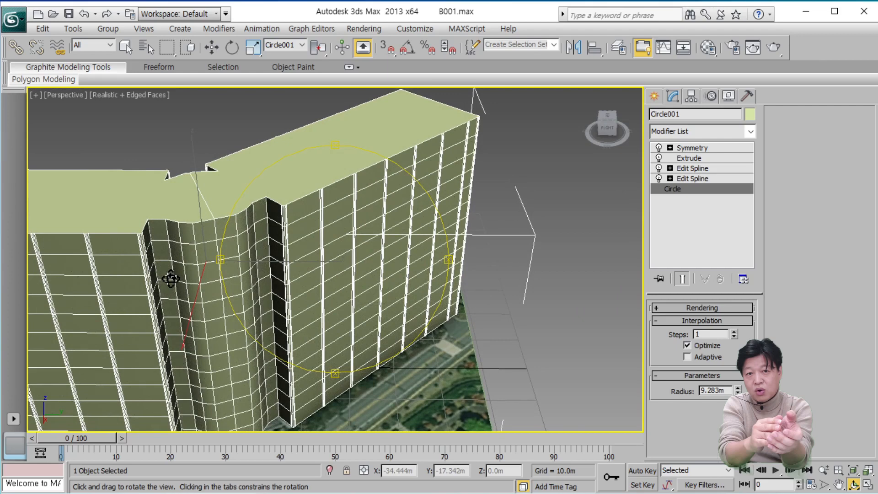
{"action": "left_click_drag", "start_coordinate": [171, 278], "coordinate": [172, 279]}
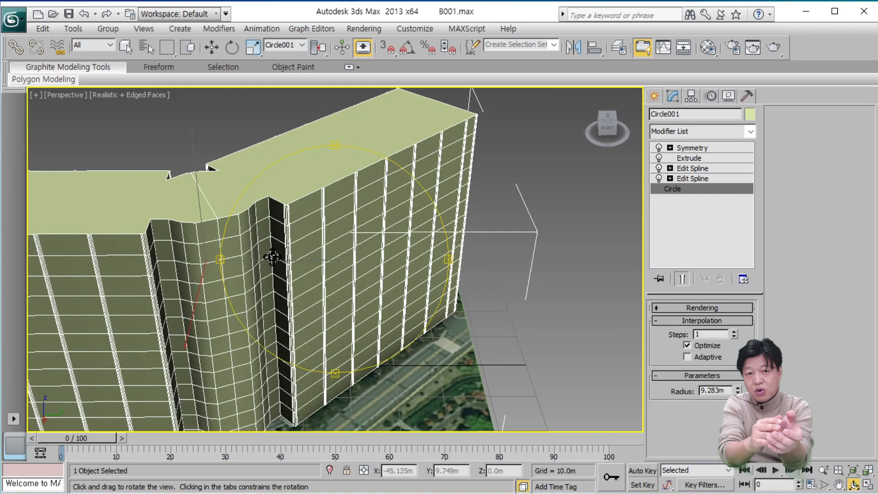
{"action": "left_click_drag", "start_coordinate": [273, 257], "coordinate": [362, 273]}
{"action": "left_click_drag", "start_coordinate": [371, 275], "coordinate": [265, 251]}
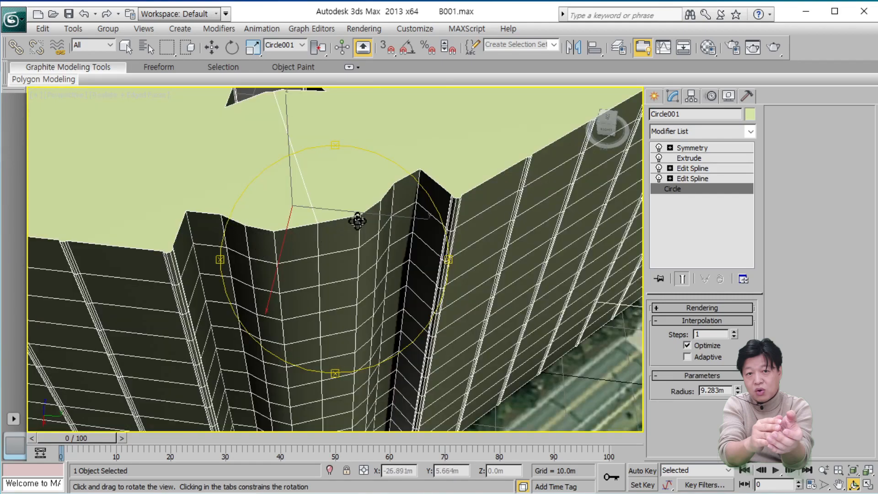
{"action": "left_click_drag", "start_coordinate": [327, 259], "coordinate": [333, 151]}
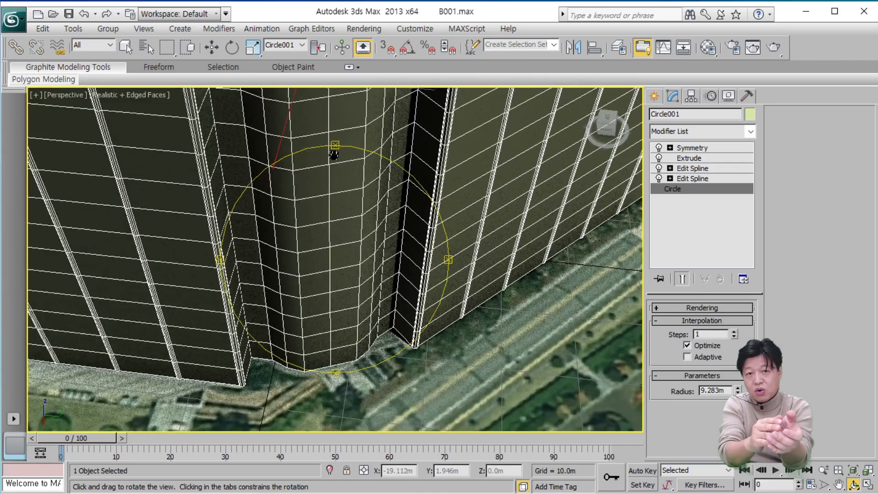
{"action": "left_click_drag", "start_coordinate": [329, 245], "coordinate": [352, 291]}
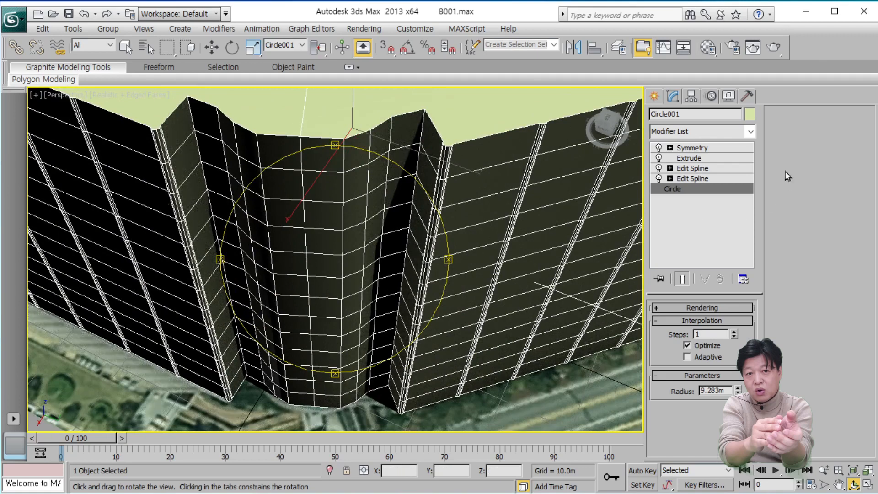
Open the Symmetry modifier's parameters and toggle the modifier off and on to compare the building with its mirrored half.
{"action": "left_click", "coordinate": [714, 148]}
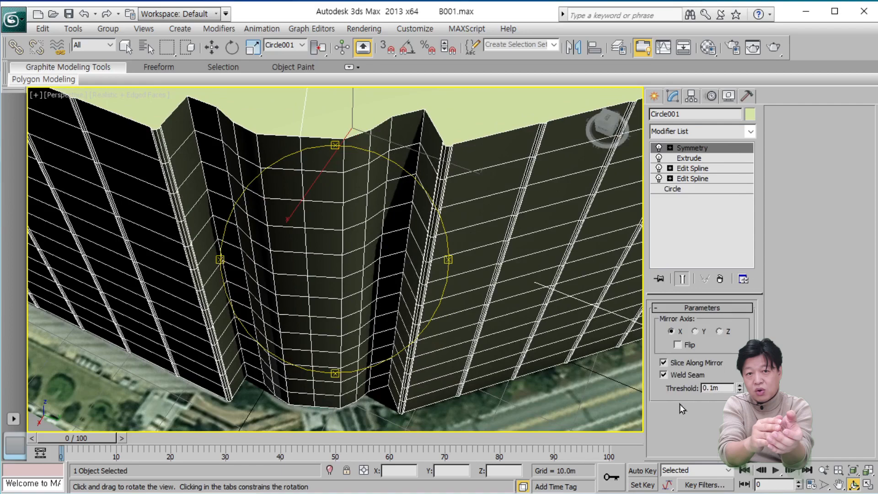
{"action": "left_click", "coordinate": [660, 147]}
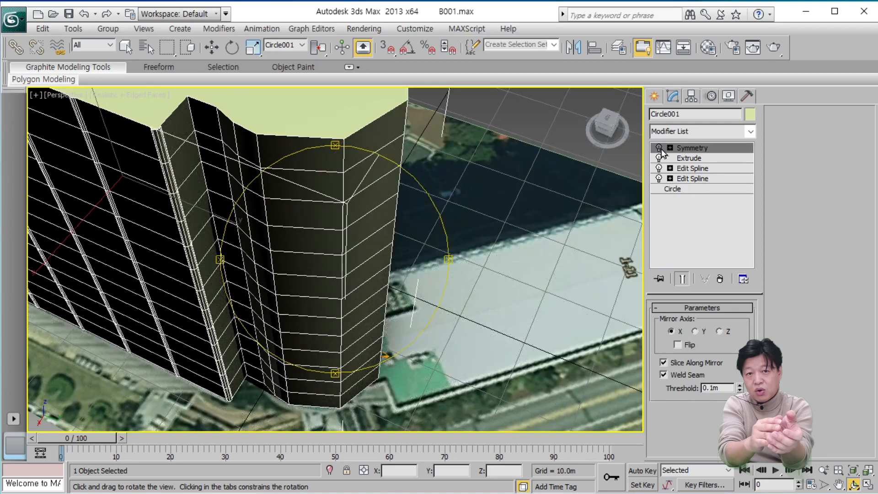
{"action": "scroll", "coordinate": [302, 279], "scroll_direction": "down", "scroll_amount": 6}
{"action": "scroll", "coordinate": [302, 279], "scroll_direction": "up", "scroll_amount": 8}
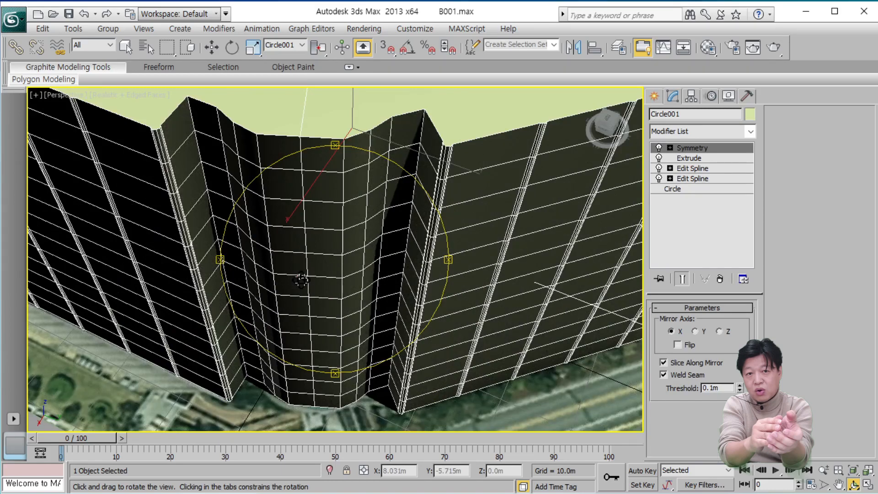
{"action": "scroll", "coordinate": [301, 280], "scroll_direction": "down", "scroll_amount": 6}
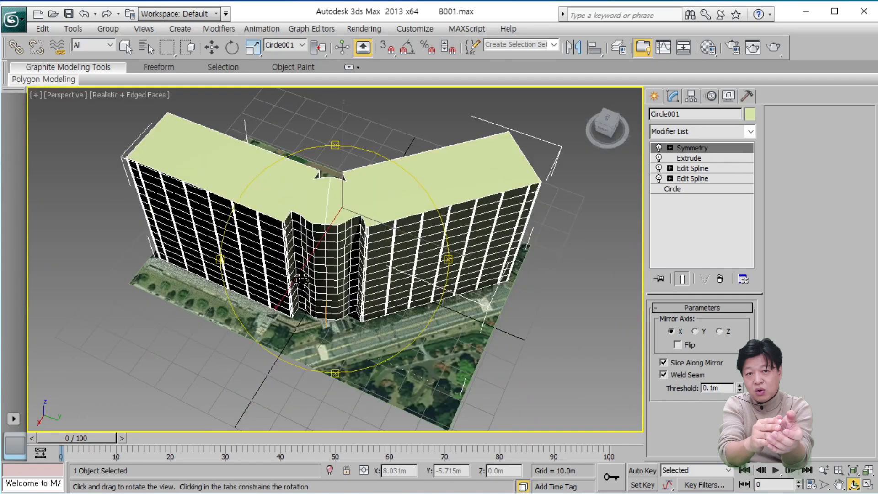
Examine the curved joint between the two mirrored building halves from its roof edge down to its base.
{"action": "left_click_drag", "start_coordinate": [316, 280], "coordinate": [337, 249]}
{"action": "scroll", "coordinate": [338, 250], "scroll_direction": "up", "scroll_amount": 8}
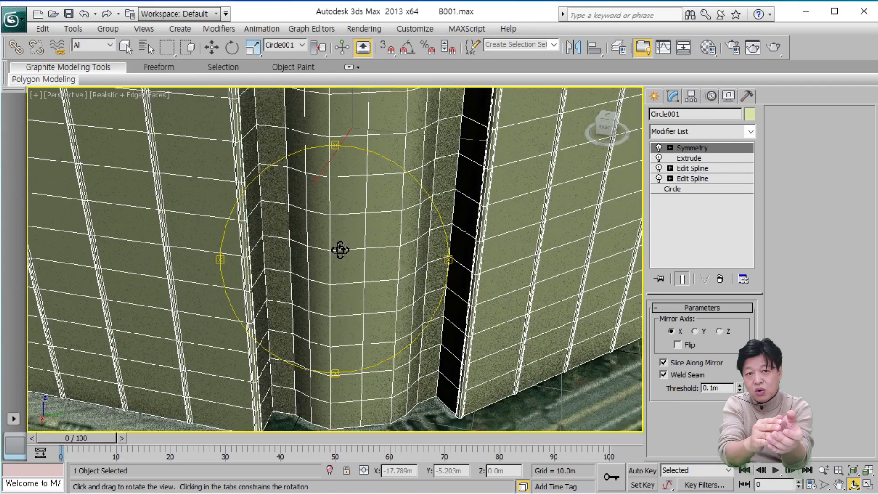
{"action": "left_click_drag", "start_coordinate": [331, 288], "coordinate": [314, 296]}
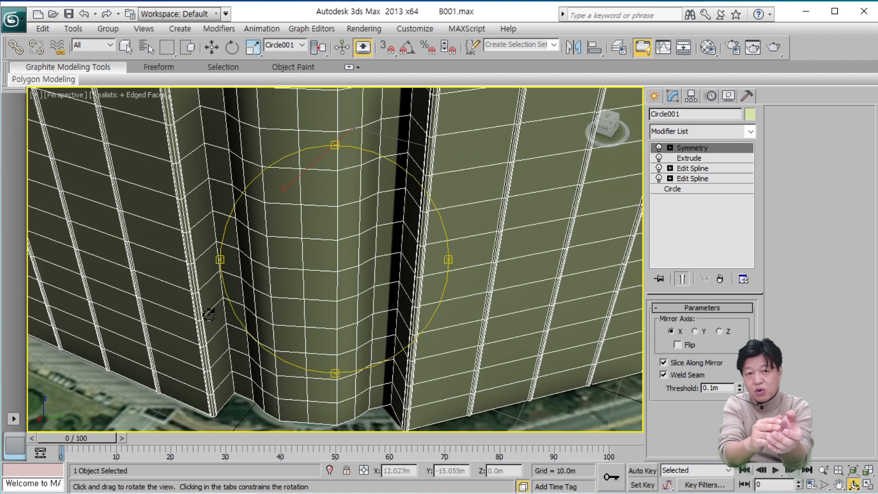
{"action": "scroll", "coordinate": [213, 310], "scroll_direction": "up", "scroll_amount": 5}
{"action": "mouse_move", "coordinate": [214, 310]}
{"action": "middle_mouse_down"}
{"action": "mouse_move", "coordinate": [269, 308]}
{"action": "mouse_move", "coordinate": [377, 277]}
{"action": "mouse_move", "coordinate": [304, 383]}
{"action": "middle_mouse_up"}
{"action": "scroll", "coordinate": [368, 276], "scroll_direction": "down", "scroll_amount": 6}
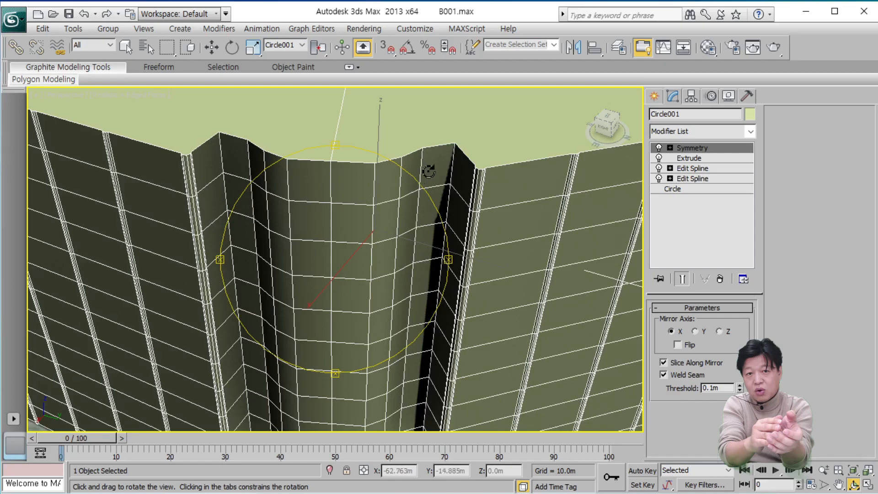
{"action": "left_click_drag", "start_coordinate": [366, 185], "coordinate": [368, 262]}
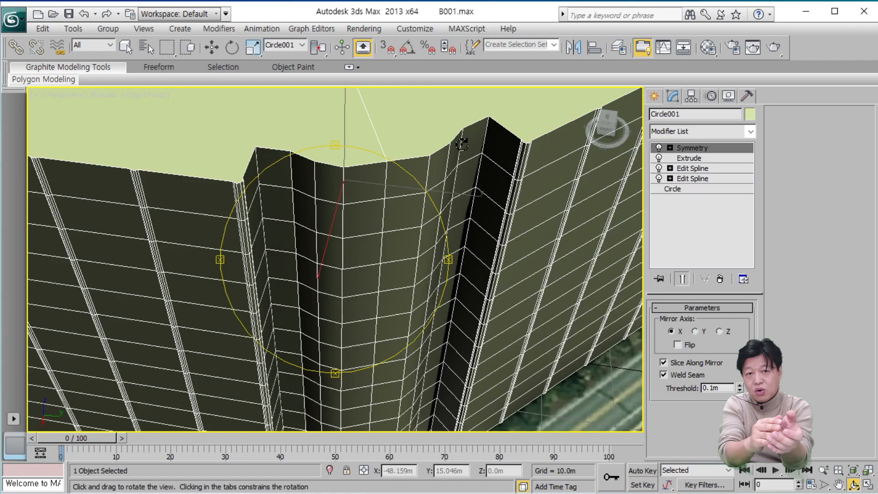
{"action": "left_click_drag", "start_coordinate": [373, 204], "coordinate": [370, 268]}
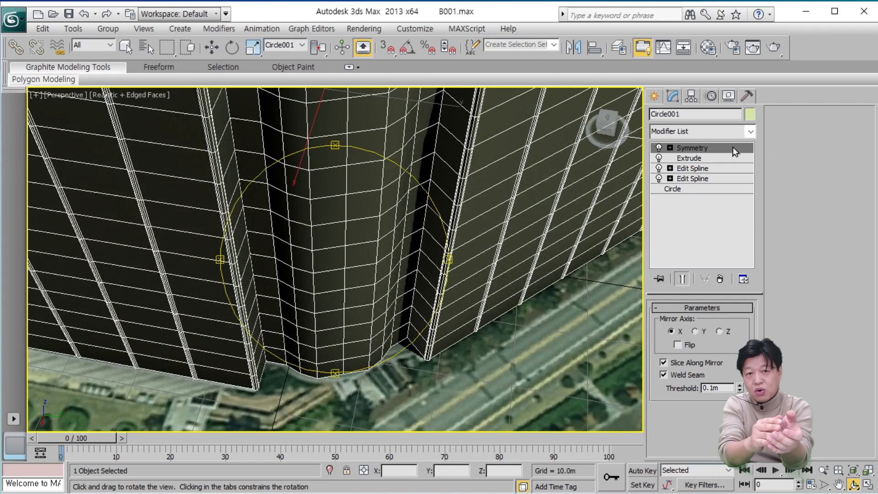
In the upper Edit Spline modifier, select the joint's rear arc segment and its long front arc segment, and divide each by 1.
{"action": "left_click", "coordinate": [705, 169]}
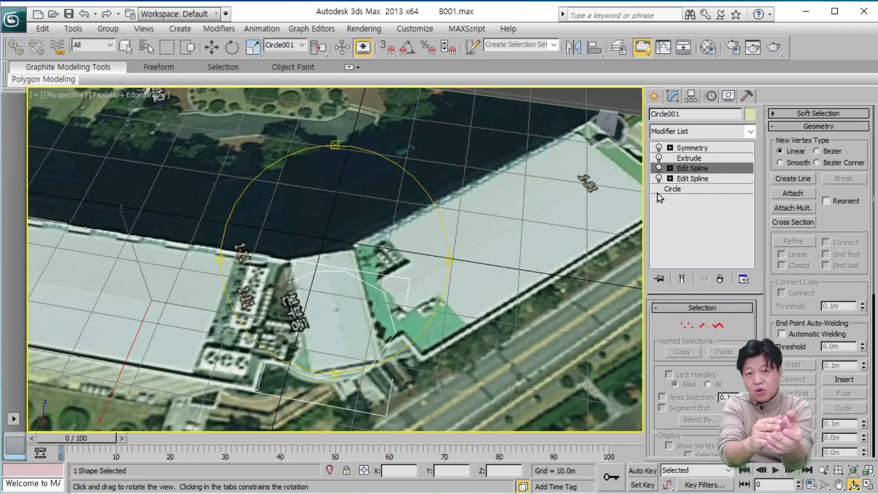
{"action": "scroll", "coordinate": [428, 329], "scroll_direction": "up", "scroll_amount": 5}
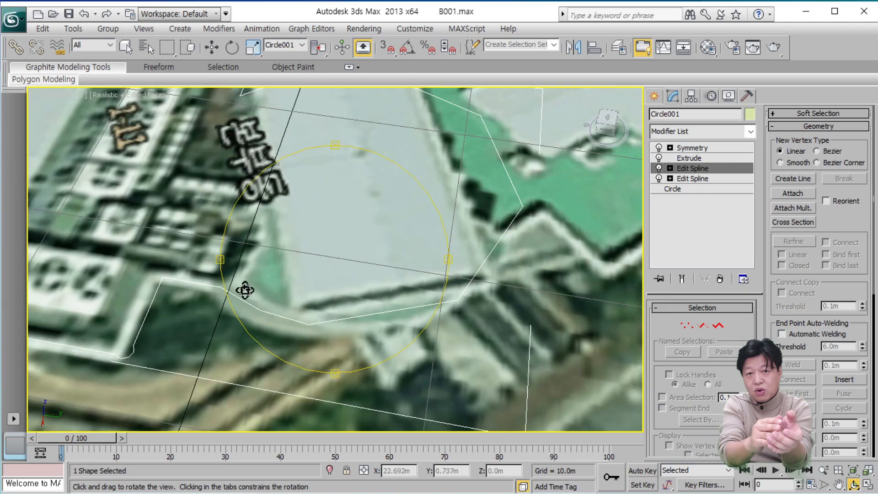
{"action": "left_click_drag", "start_coordinate": [428, 166], "coordinate": [414, 227]}
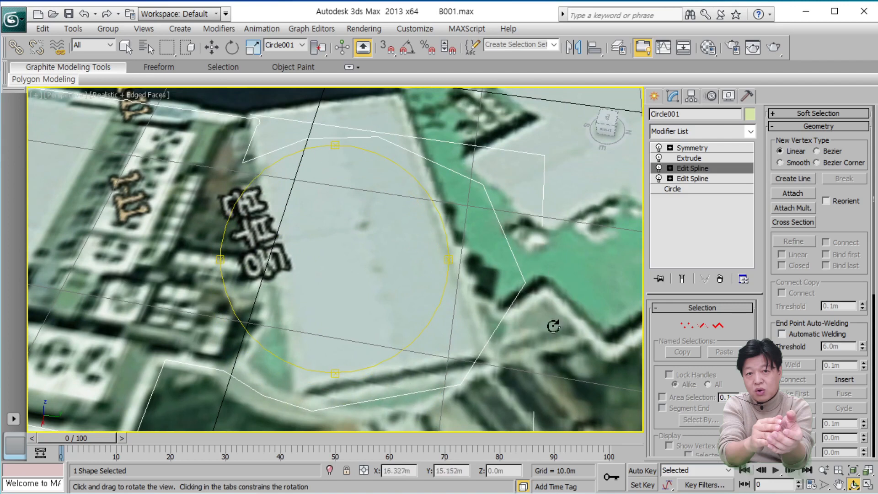
{"action": "left_click", "coordinate": [703, 326]}
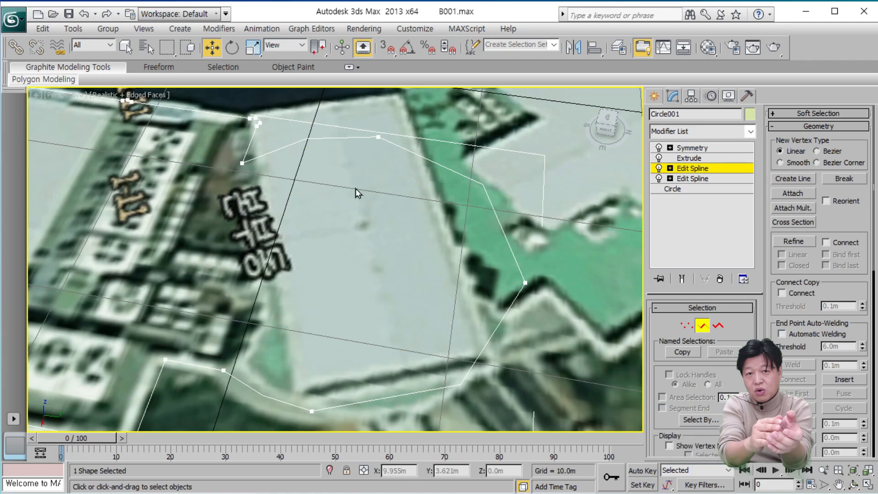
{"action": "left_click", "coordinate": [475, 182]}
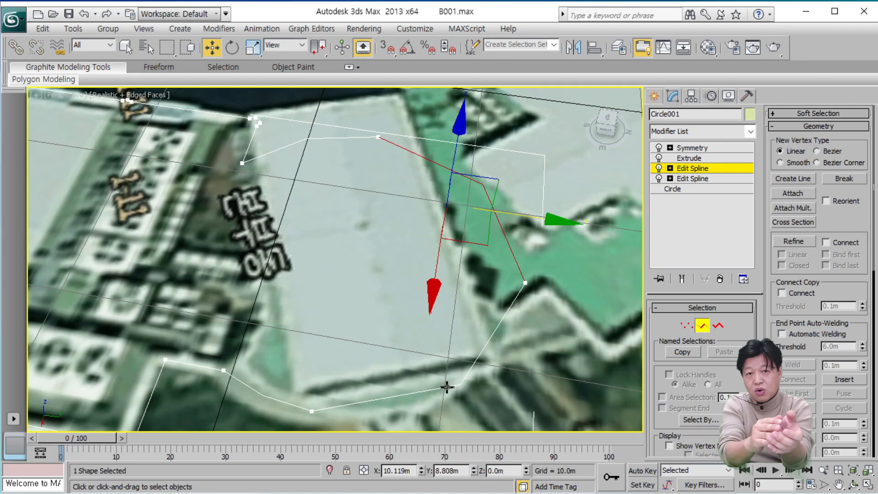
{"action": "left_click", "coordinate": [329, 139]}
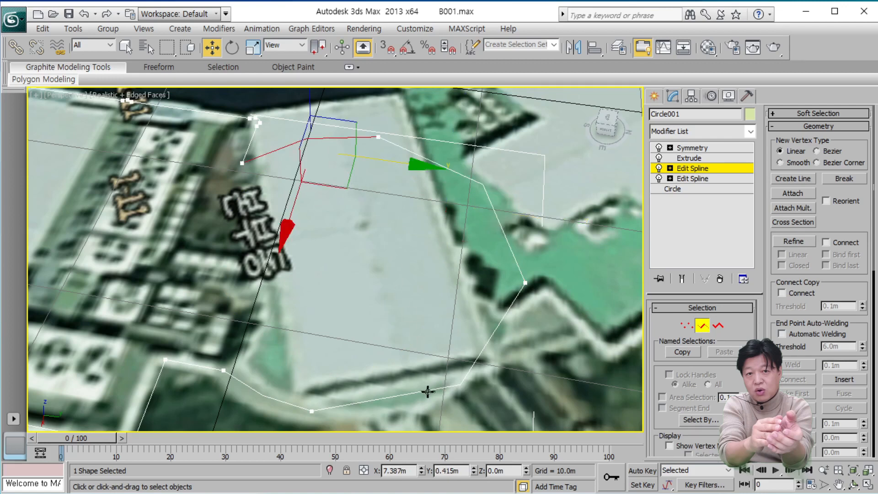
{"action": "left_click", "coordinate": [405, 396], "text": "ctrl"}
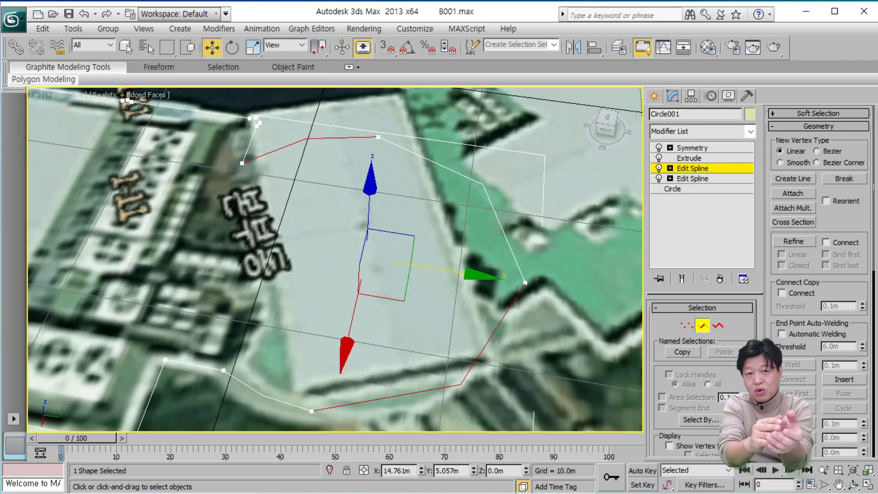
{"action": "left_click_drag", "start_coordinate": [776, 346], "coordinate": [761, 57]}
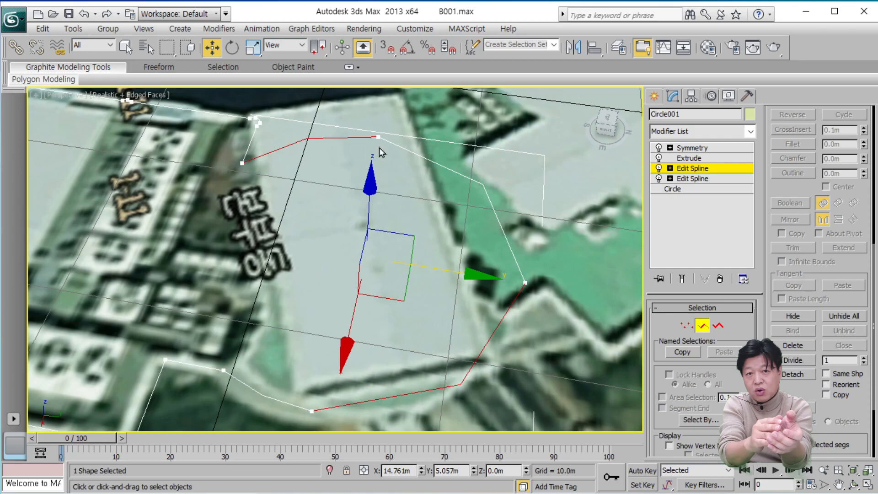
{"action": "left_click", "coordinate": [793, 360]}
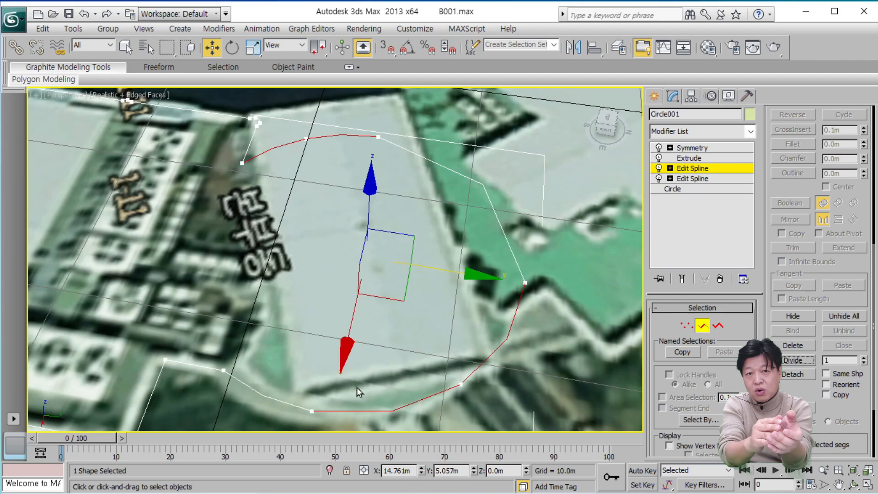
Divide the front arc segment beside the mirror line by 1 again, and return to the Symmetry modifier.
{"action": "left_click", "coordinate": [390, 413]}
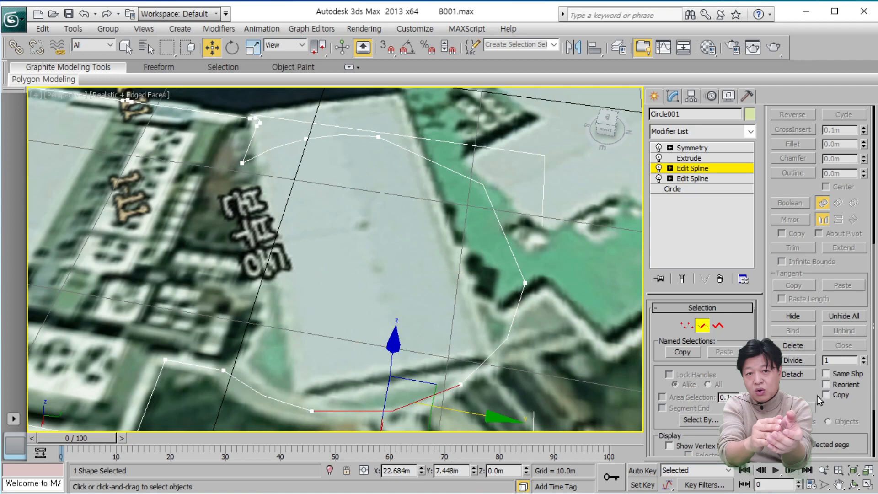
{"action": "left_click", "coordinate": [798, 361]}
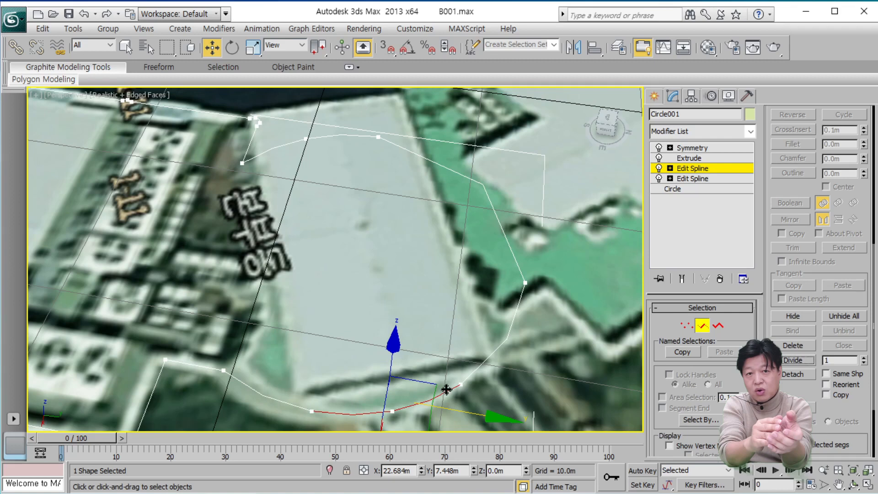
{"action": "left_click", "coordinate": [737, 170]}
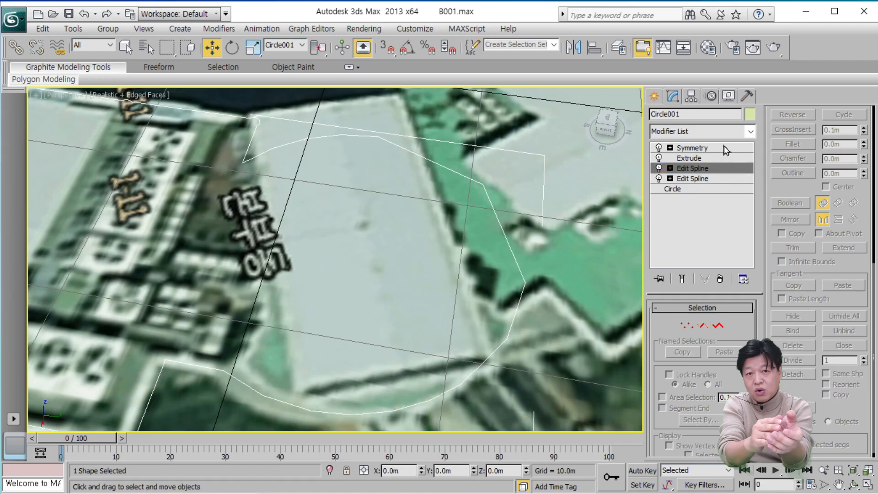
{"action": "left_click", "coordinate": [726, 151]}
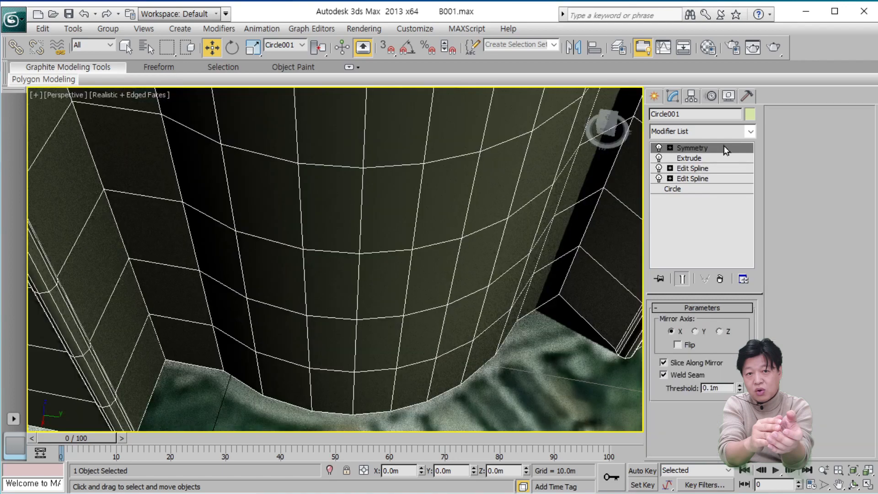
Inspect the divided curved joint of the mirrored building from the front, the roof and the rear.
{"action": "scroll", "coordinate": [365, 311], "scroll_direction": "down", "scroll_amount": 5}
{"action": "middle_click_drag", "start_coordinate": [367, 313], "coordinate": [359, 370]}
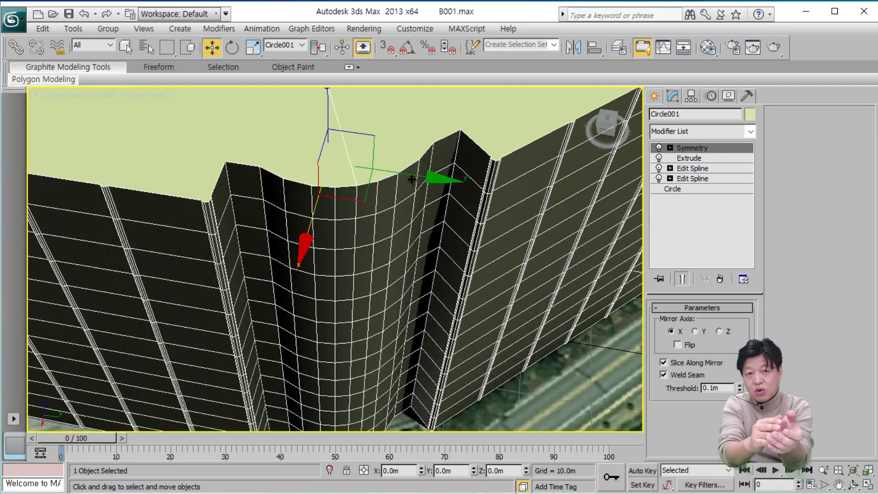
{"action": "middle_click_drag", "start_coordinate": [422, 166], "coordinate": [366, 324], "text": "alt"}
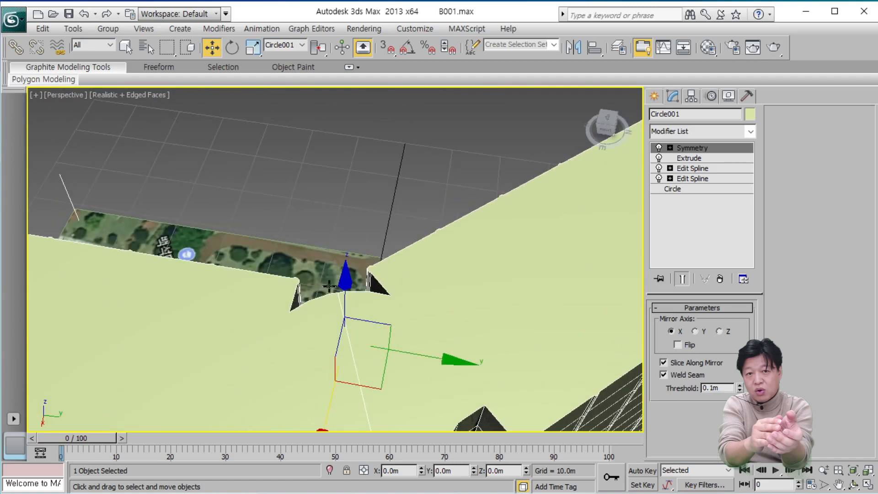
{"action": "scroll", "coordinate": [434, 324], "scroll_direction": "down", "scroll_amount": 5}
{"action": "middle_click_drag", "start_coordinate": [435, 323], "coordinate": [418, 245]}
{"action": "scroll", "coordinate": [421, 246], "scroll_direction": "up", "scroll_amount": 4}
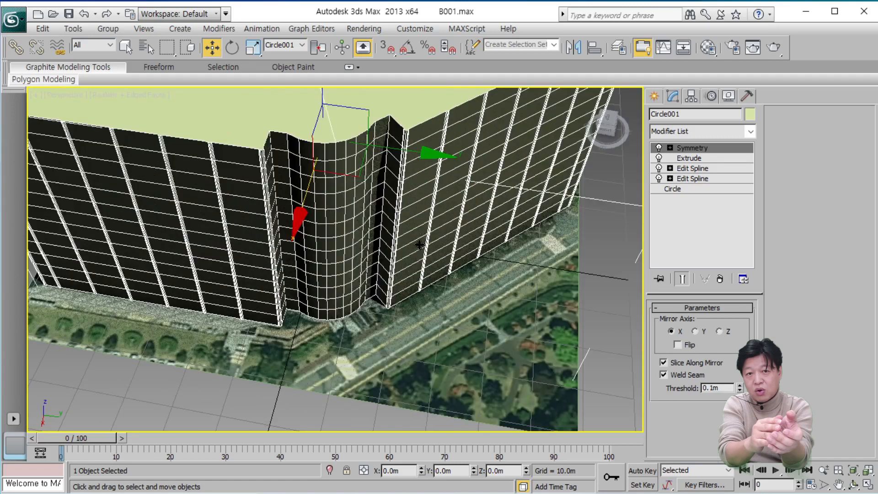
{"action": "left_click", "coordinate": [854, 484]}
{"action": "left_click_drag", "start_coordinate": [457, 275], "coordinate": [372, 423]}
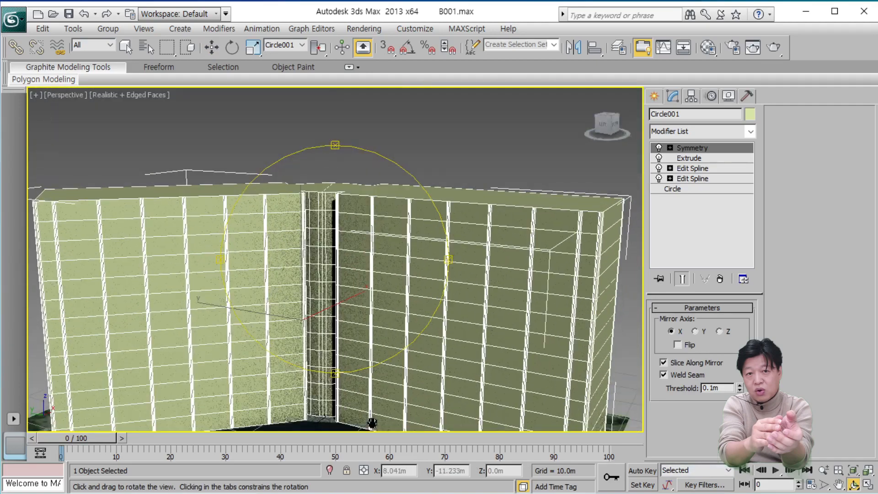
{"action": "left_click_drag", "start_coordinate": [342, 329], "coordinate": [353, 357]}
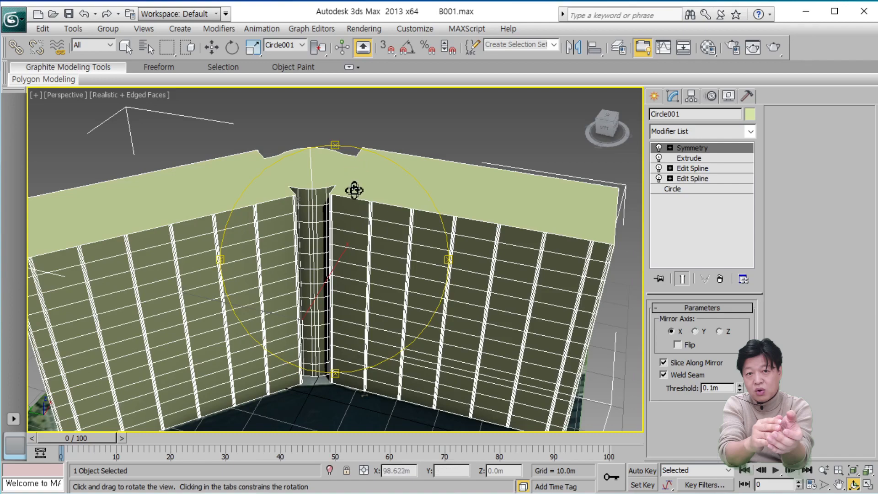
{"action": "left_click_drag", "start_coordinate": [353, 190], "coordinate": [333, 300]}
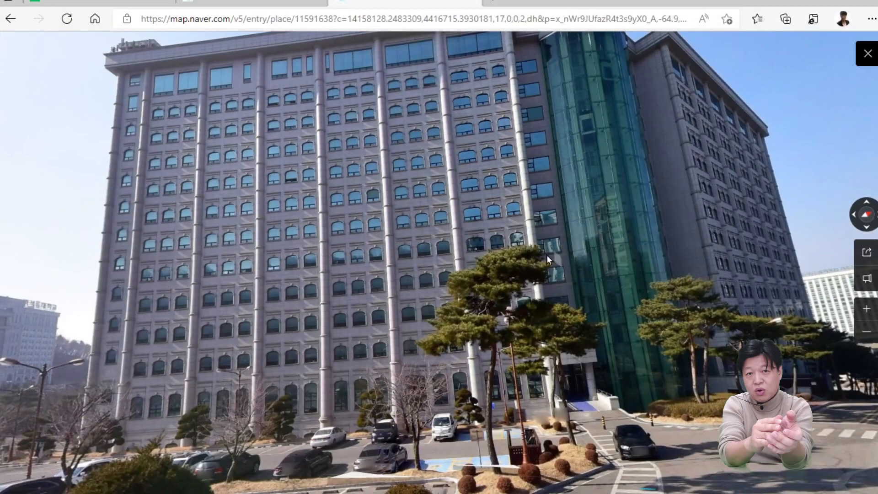
Switch to the Naver Map street views in the browser and examine the real building's glass tower and column facade.
{"action": "left_click_drag", "start_coordinate": [547, 254], "coordinate": [484, 315]}
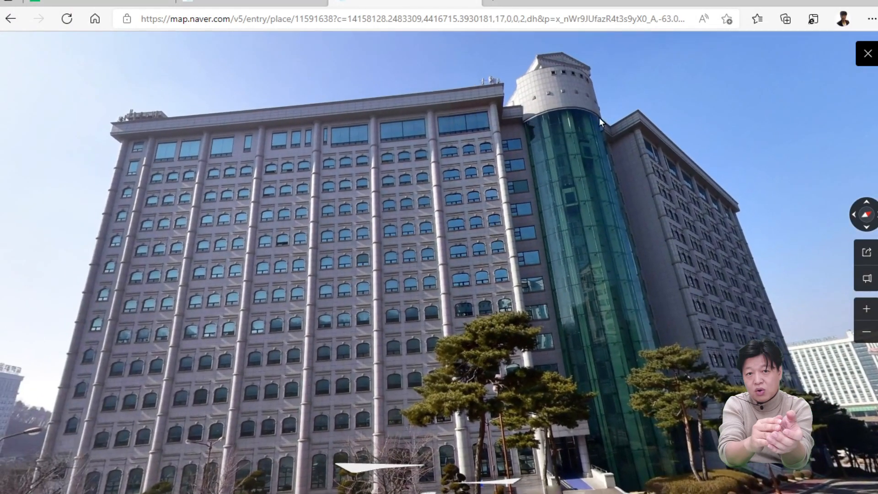
{"action": "left_click_drag", "start_coordinate": [361, 41], "coordinate": [215, 211]}
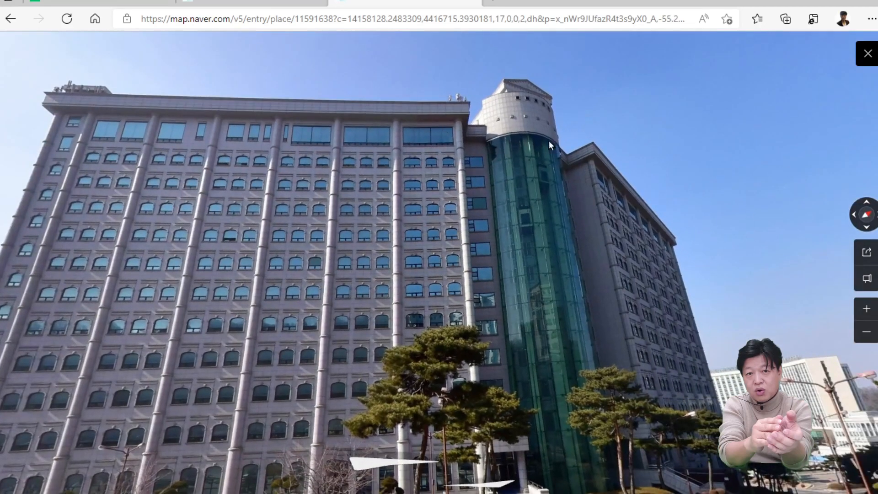
{"action": "left_click", "coordinate": [224, 2]}
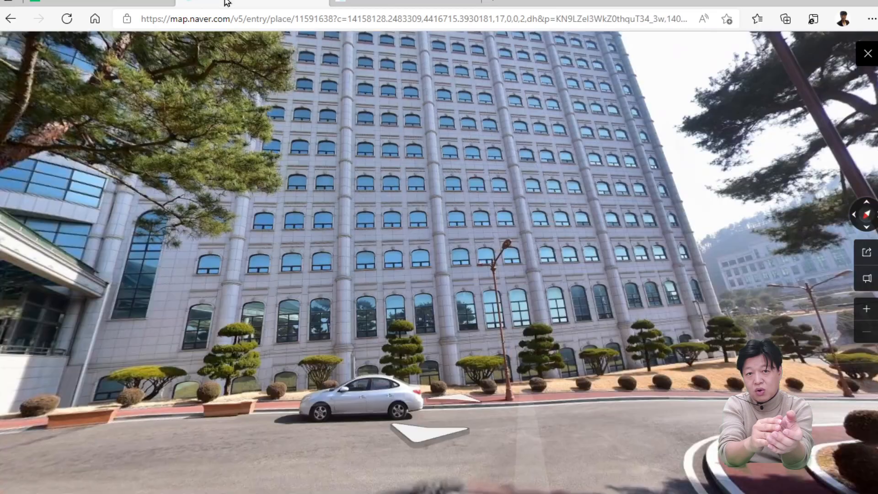
{"action": "left_click_drag", "start_coordinate": [326, 154], "coordinate": [609, 204]}
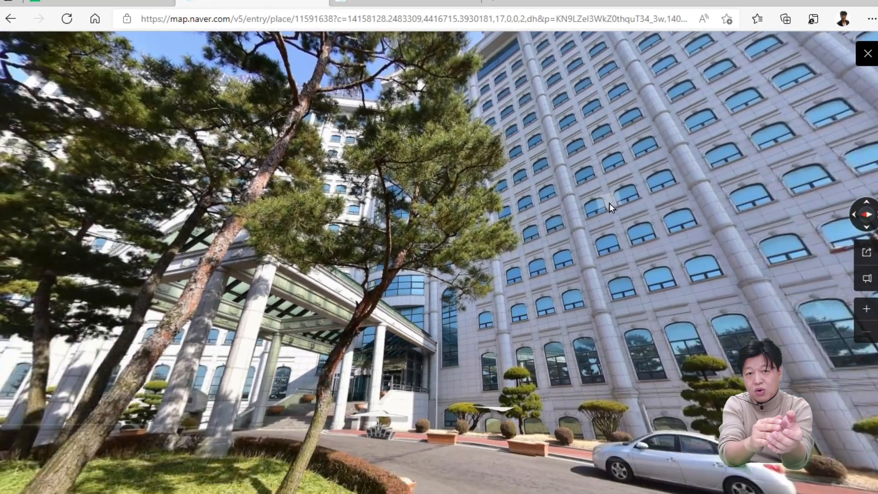
{"action": "left_click_drag", "start_coordinate": [567, 290], "coordinate": [694, 298]}
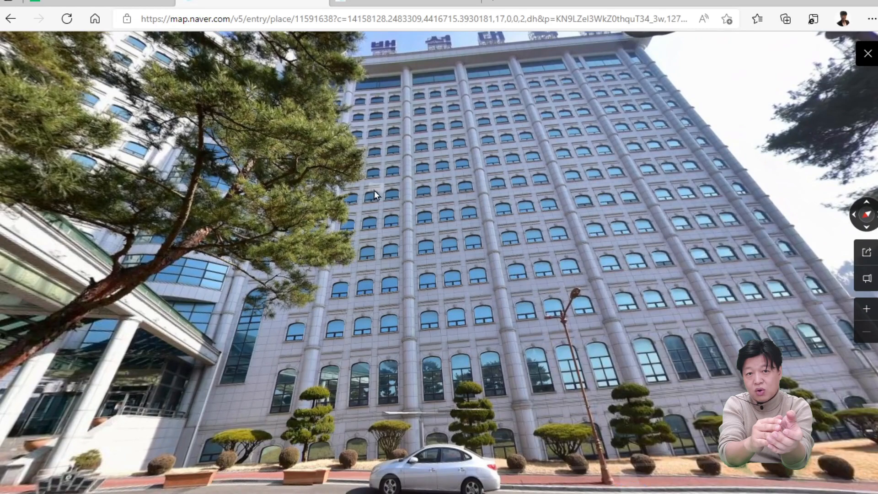
{"action": "left_click_drag", "start_coordinate": [588, 240], "coordinate": [649, 195]}
{"action": "left_click_drag", "start_coordinate": [692, 226], "coordinate": [153, 184]}
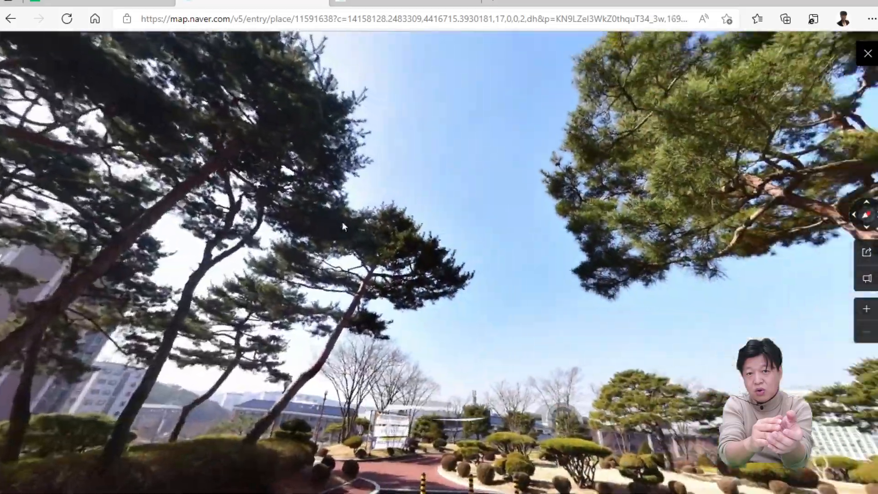
{"action": "mouse_move", "coordinate": [342, 224]}
{"action": "left_mouse_down"}
{"action": "mouse_move", "coordinate": [512, 292]}
{"action": "mouse_move", "coordinate": [481, 300]}
{"action": "mouse_move", "coordinate": [510, 161]}
{"action": "mouse_move", "coordinate": [275, 212]}
{"action": "mouse_move", "coordinate": [292, 289]}
{"action": "mouse_move", "coordinate": [339, 240]}
{"action": "left_mouse_up"}
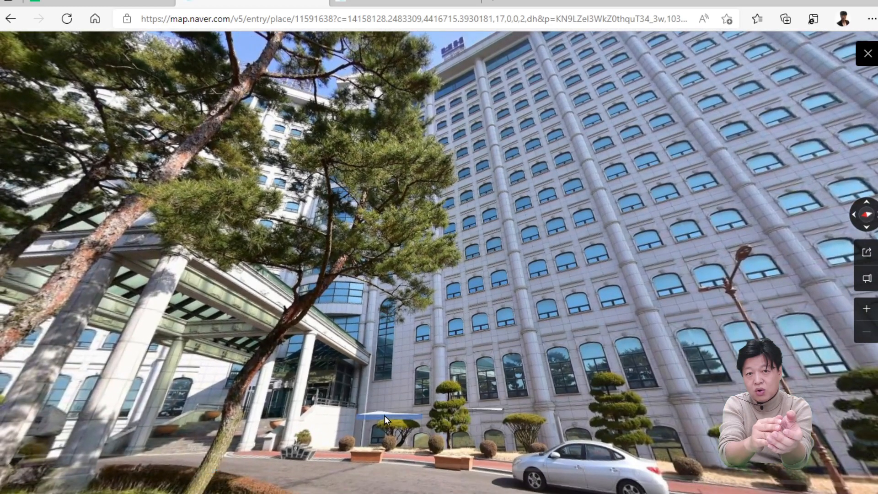
Move along the street view to the main entrance, examine the round tower between the wings, and return to the glass tower view.
{"action": "left_click", "coordinate": [384, 416]}
{"action": "left_click_drag", "start_coordinate": [364, 243], "coordinate": [346, 179]}
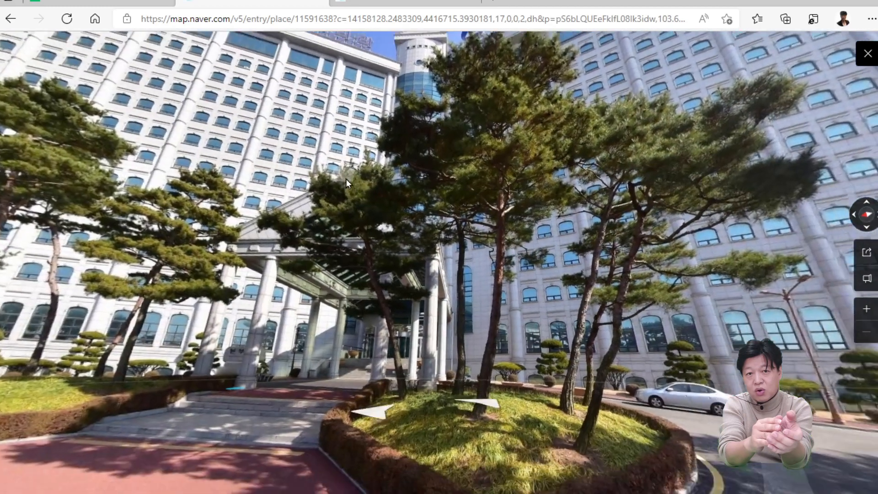
{"action": "left_click", "coordinate": [373, 410]}
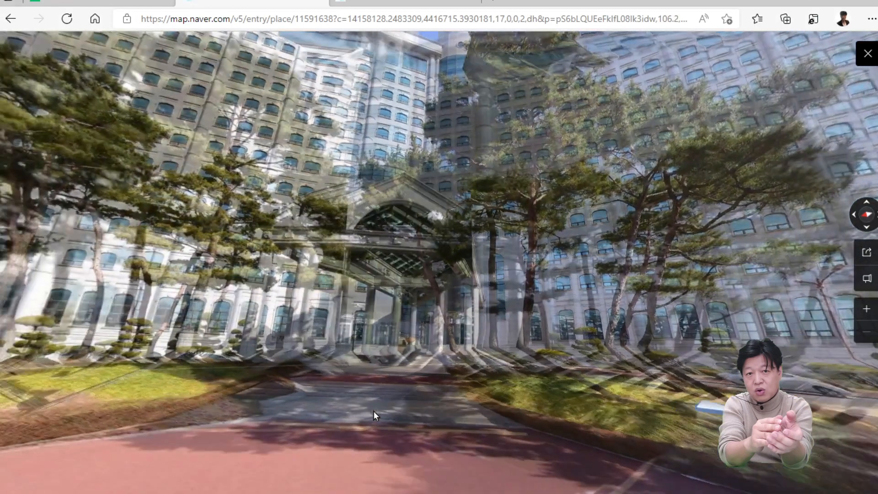
{"action": "left_click_drag", "start_coordinate": [428, 262], "coordinate": [427, 340]}
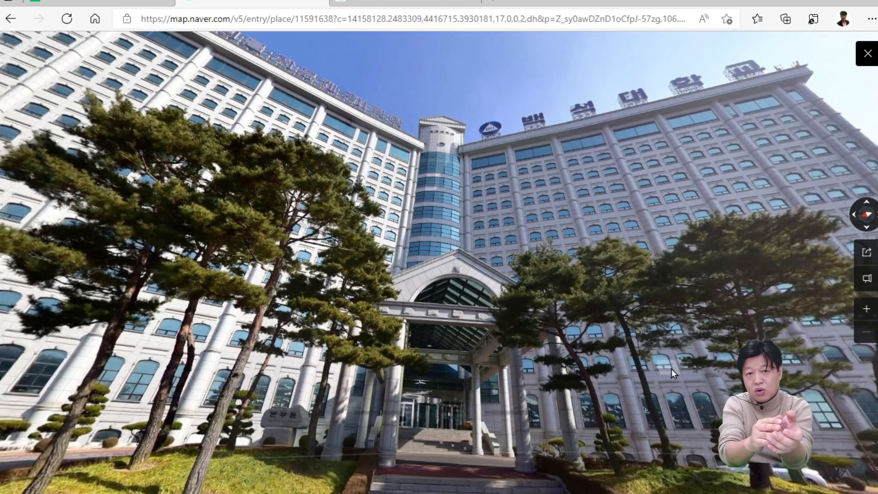
{"action": "left_click", "coordinate": [390, 3]}
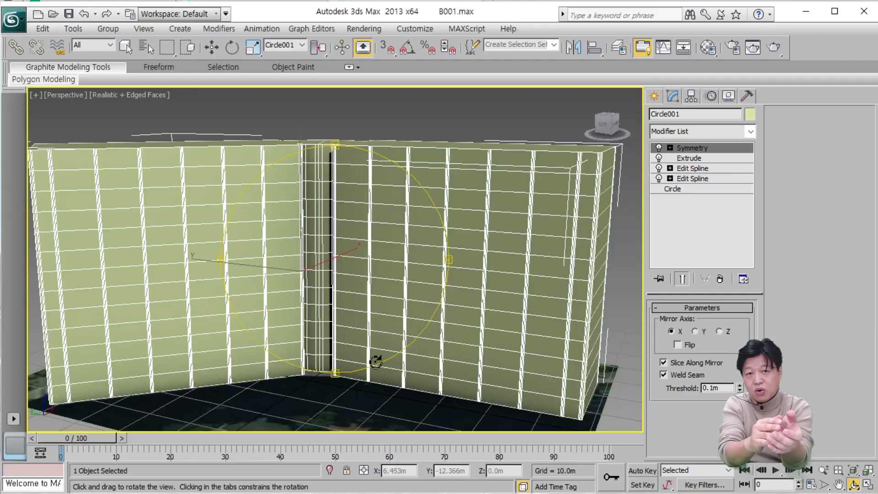
Finish viewing the glass tower in the street view, switch back to 3ds Max, and examine the mirrored building's curved joint from the rear and front.
{"action": "left_click_drag", "start_coordinate": [352, 295], "coordinate": [365, 386]}
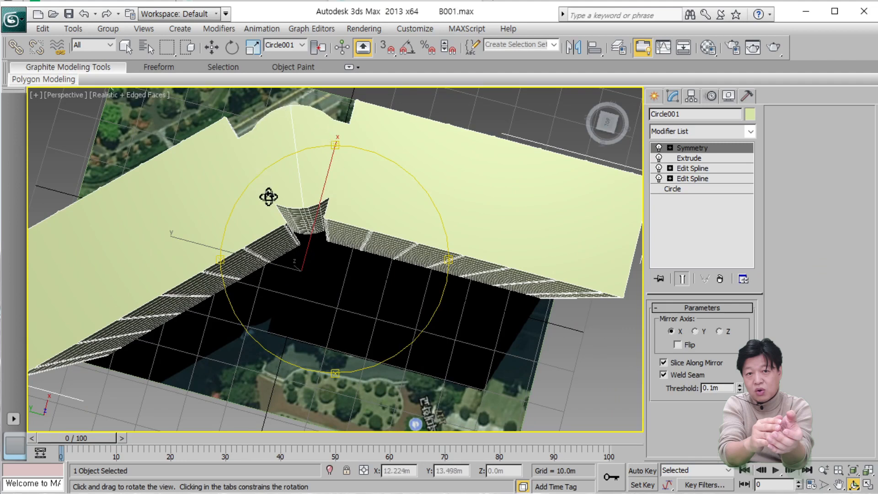
{"action": "left_click_drag", "start_coordinate": [354, 184], "coordinate": [150, 149]}
{"action": "left_click_drag", "start_coordinate": [337, 239], "coordinate": [371, 248]}
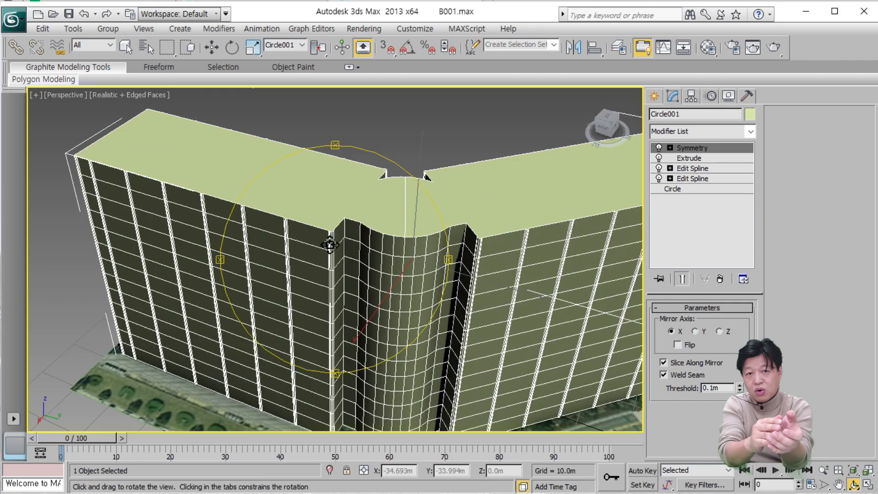
{"action": "mouse_move", "coordinate": [330, 245]}
{"action": "left_mouse_down"}
{"action": "mouse_move", "coordinate": [352, 218]}
{"action": "mouse_move", "coordinate": [314, 250]}
{"action": "mouse_move", "coordinate": [328, 257]}
{"action": "left_mouse_up"}
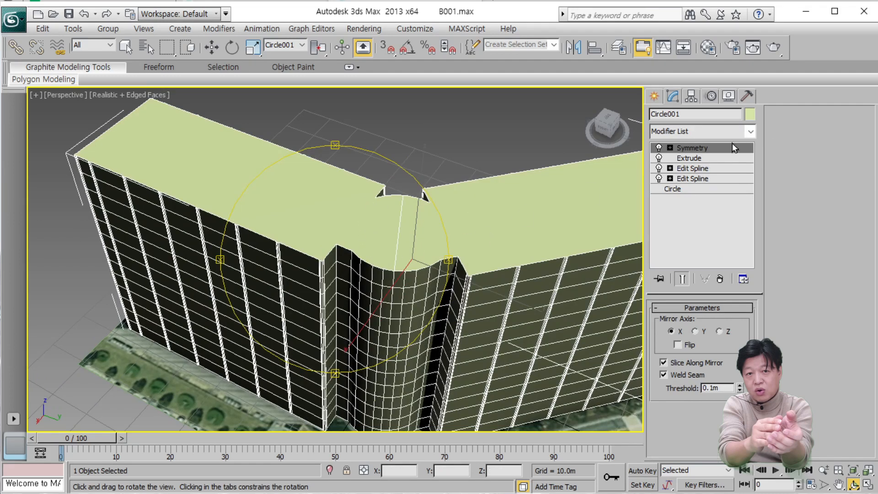
{"action": "left_click_drag", "start_coordinate": [398, 255], "coordinate": [357, 280]}
{"action": "scroll", "coordinate": [357, 280], "scroll_direction": "down", "scroll_amount": 2}
{"action": "scroll", "coordinate": [358, 280], "scroll_direction": "up", "scroll_amount": 1}
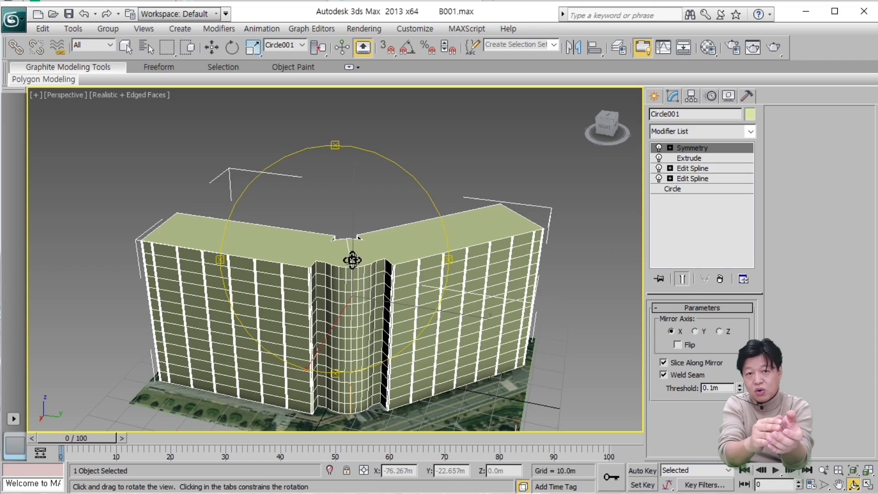
Clone the mirrored building straight up by about 56 m as a single independent copy.
{"action": "left_click", "coordinate": [213, 54]}
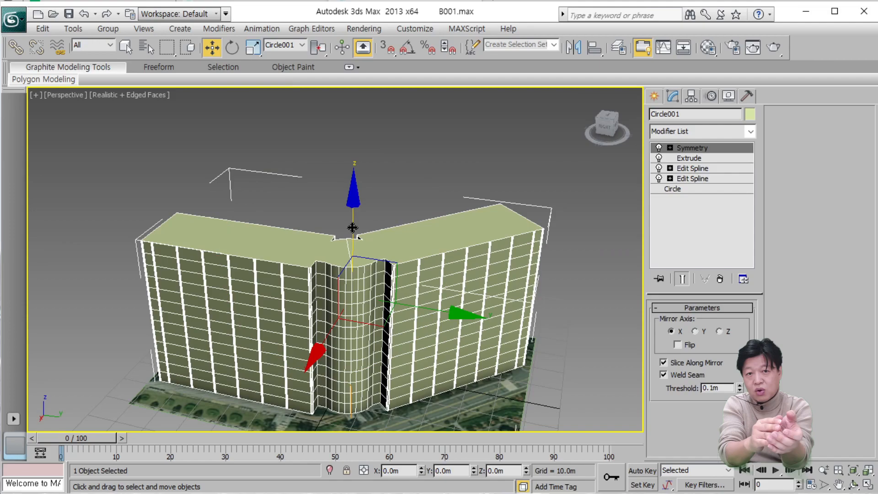
{"action": "mouse_move", "coordinate": [352, 228]}
{"action": "left_mouse_down", "text": "shift"}
{"action": "mouse_move", "coordinate": [341, 89]}
{"action": "mouse_move", "coordinate": [344, 96]}
{"action": "left_mouse_up", "text": "shift"}
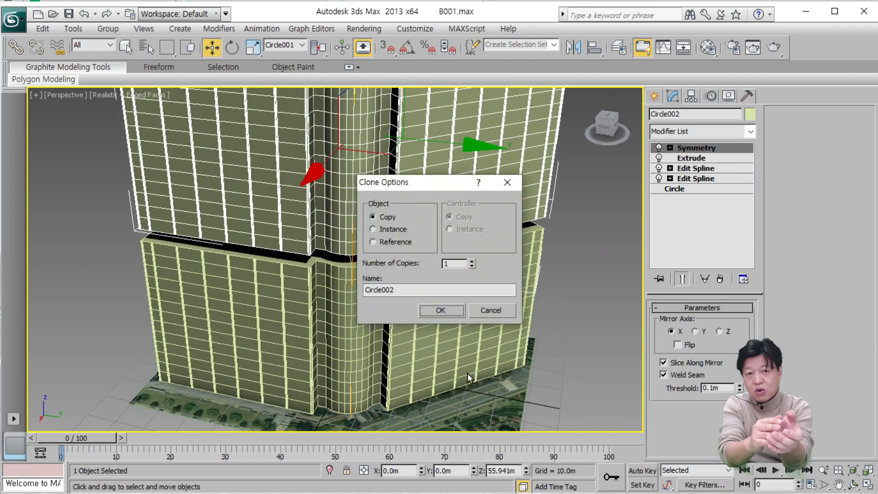
{"action": "left_click", "coordinate": [440, 310]}
{"action": "middle_click_drag", "start_coordinate": [409, 294], "coordinate": [385, 385]}
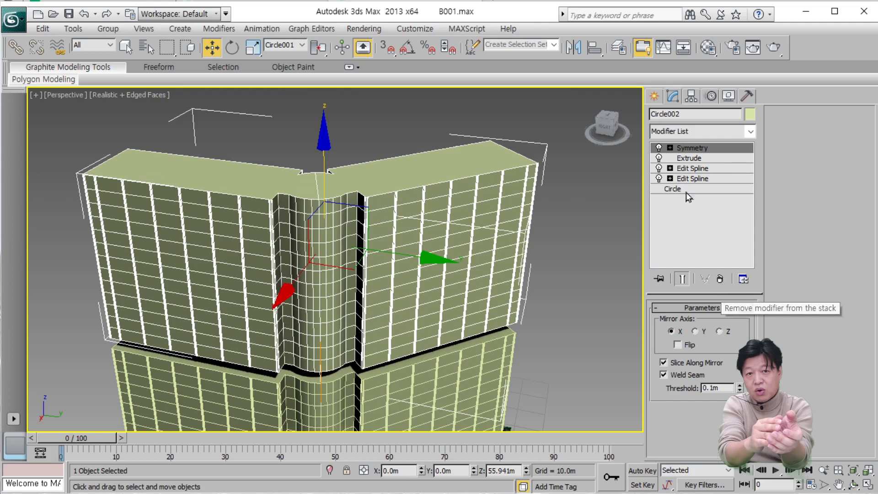
Turn off the Symmetry and Extrude modifiers of the upper copy to expose its outline spline above the roof.
{"action": "left_click", "coordinate": [659, 148]}
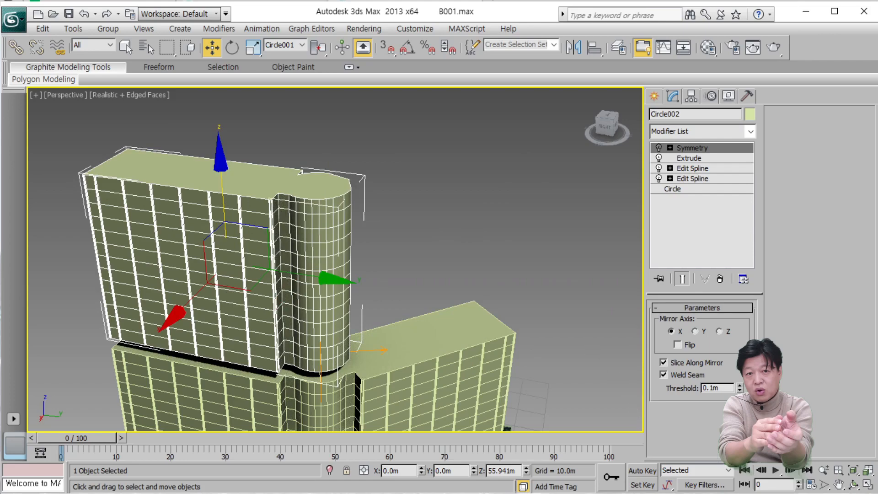
{"action": "left_click", "coordinate": [854, 484]}
{"action": "left_click_drag", "start_coordinate": [371, 290], "coordinate": [358, 243]}
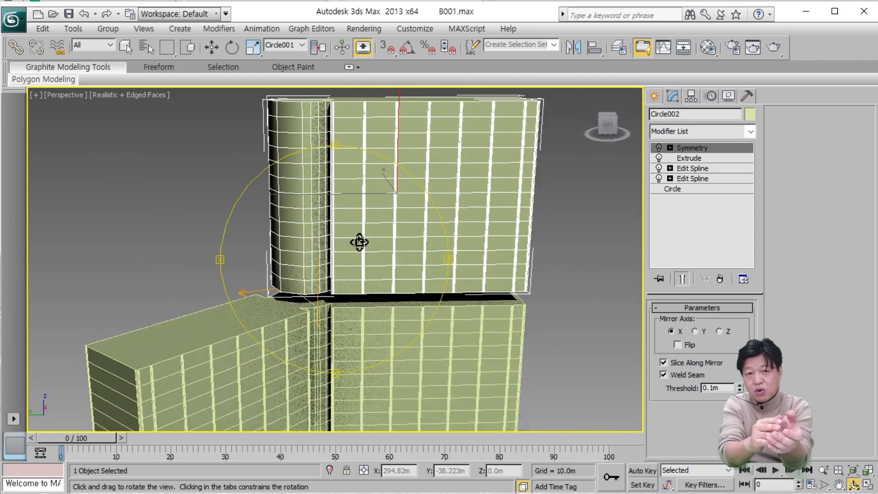
{"action": "left_click", "coordinate": [659, 158]}
{"action": "left_click_drag", "start_coordinate": [383, 234], "coordinate": [320, 290]}
{"action": "scroll", "coordinate": [406, 288], "scroll_direction": "up", "scroll_amount": 5}
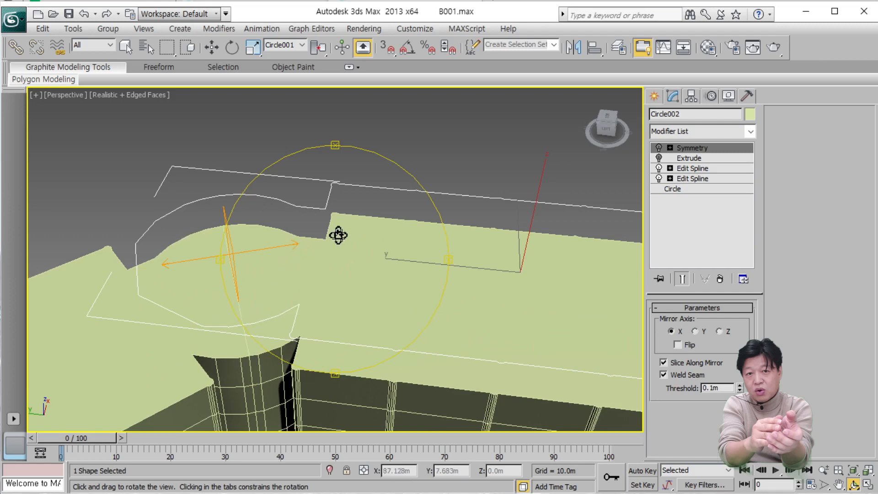
{"action": "left_click_drag", "start_coordinate": [337, 235], "coordinate": [221, 225]}
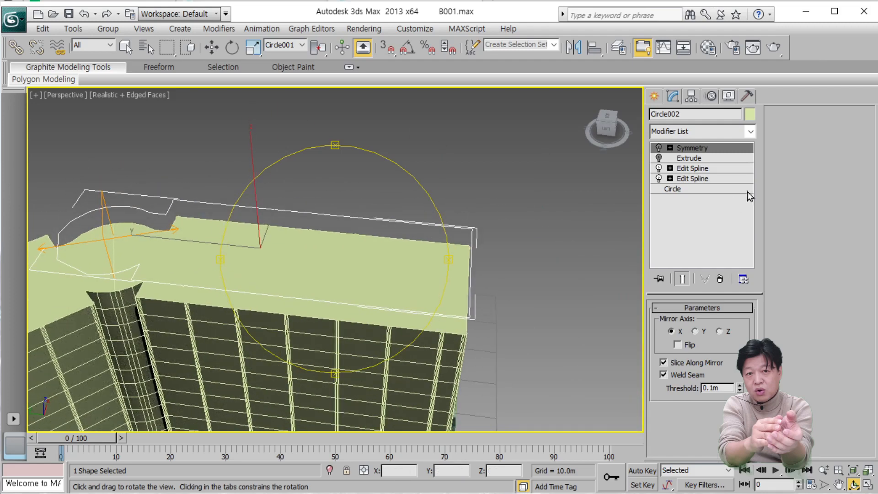
Delete the wing's outline vertices in the copy's upper Edit Spline modifier, keeping the round tower part.
{"action": "left_click", "coordinate": [730, 167]}
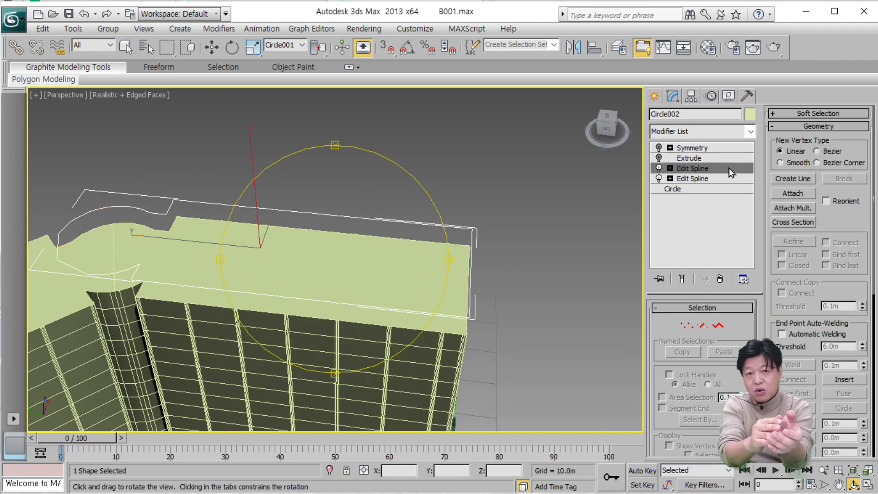
{"action": "left_click", "coordinate": [688, 326]}
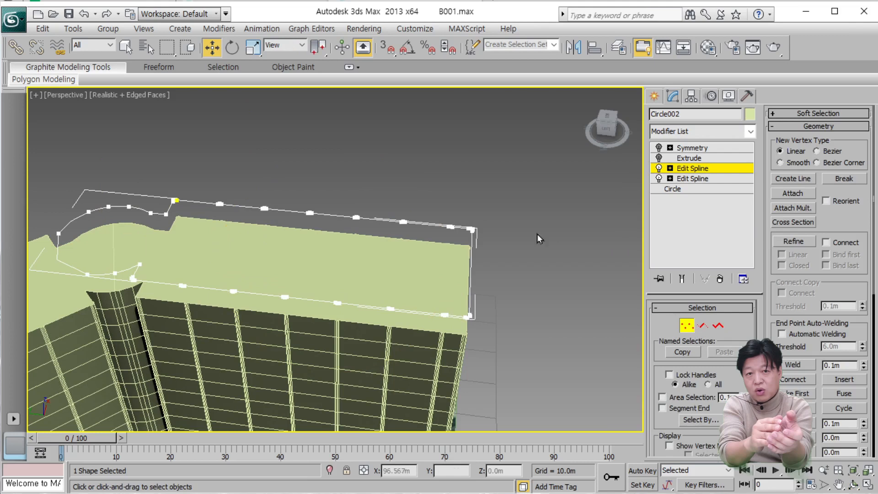
{"action": "left_click_drag", "start_coordinate": [519, 171], "coordinate": [164, 347]}
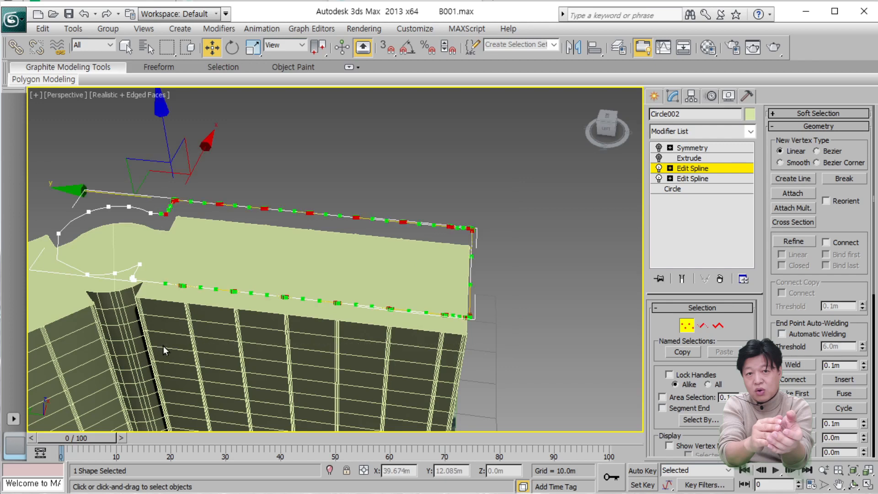
{"action": "key", "text": "Delete"}
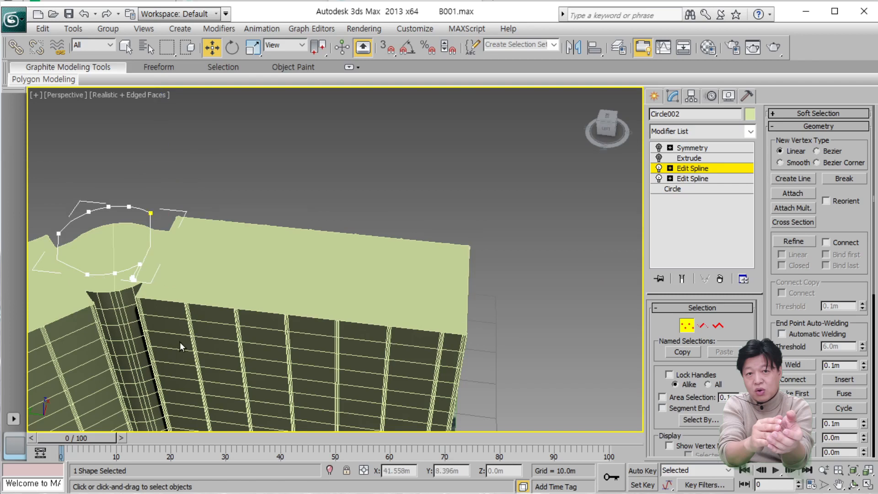
Delete the leftover small corner vertices beside the round tower outline so only its arc vertices remain.
{"action": "scroll", "coordinate": [168, 320], "scroll_direction": "up", "scroll_amount": 5}
{"action": "middle_click_drag", "start_coordinate": [167, 320], "coordinate": [459, 327]}
{"action": "scroll", "coordinate": [462, 320], "scroll_direction": "down", "scroll_amount": 4}
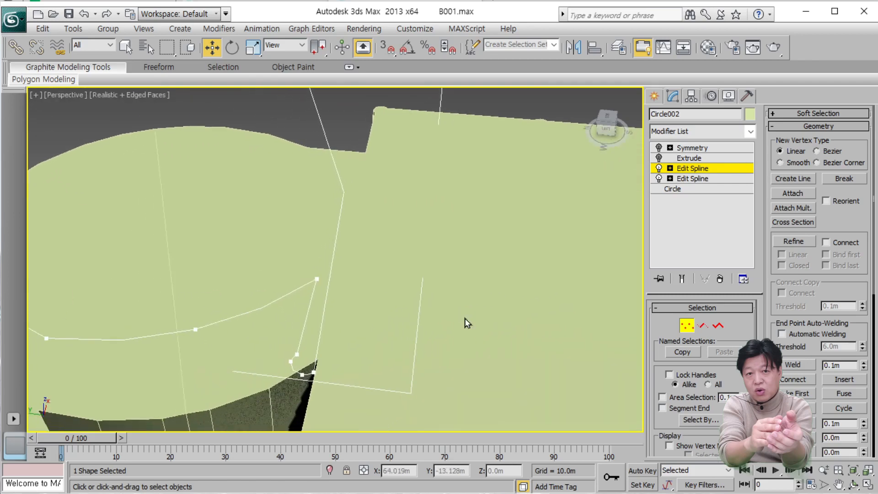
{"action": "left_click_drag", "start_coordinate": [386, 357], "coordinate": [308, 296]}
{"action": "key", "text": "Delete"}
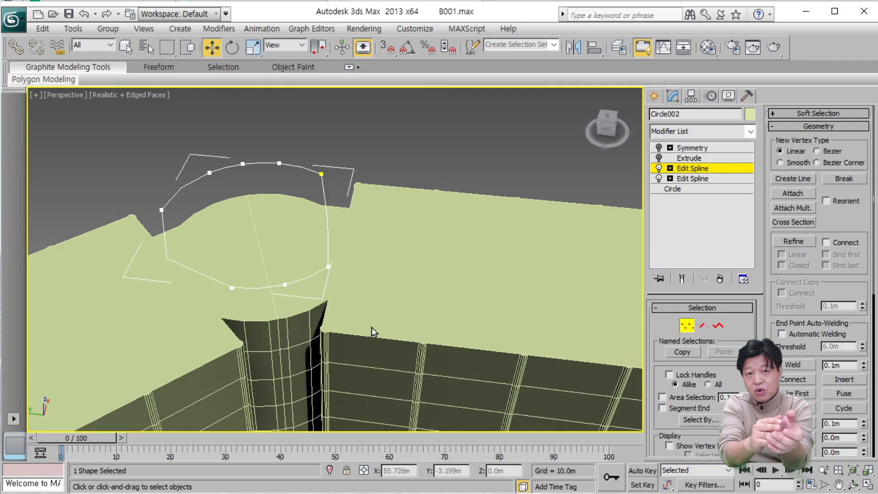
{"action": "scroll", "coordinate": [364, 316], "scroll_direction": "up", "scroll_amount": 4}
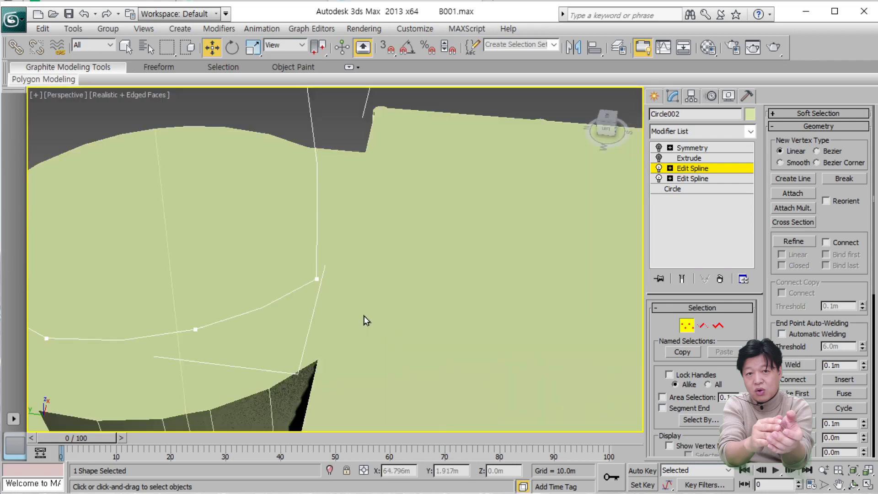
{"action": "scroll", "coordinate": [364, 316], "scroll_direction": "down", "scroll_amount": 4}
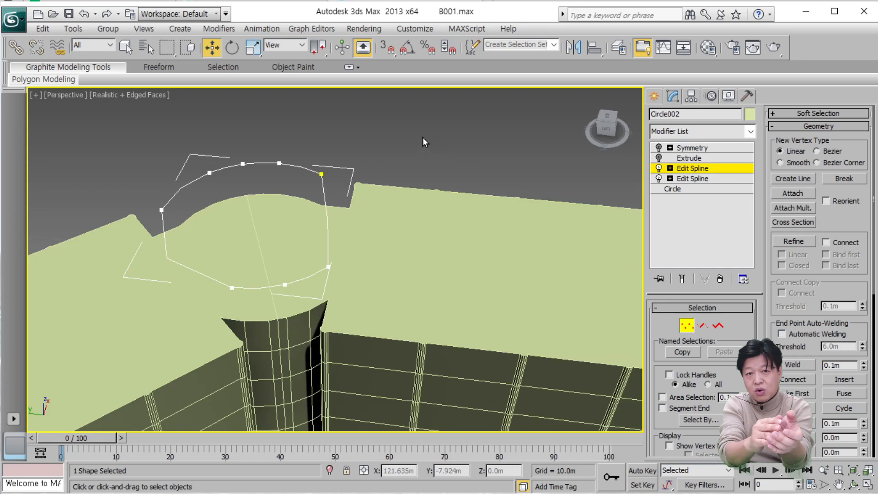
Straighten the tower outline's closing segment in the top view by aligning the Bezier handles of its two end vertices with it.
{"action": "left_click_drag", "start_coordinate": [422, 136], "coordinate": [319, 308]}
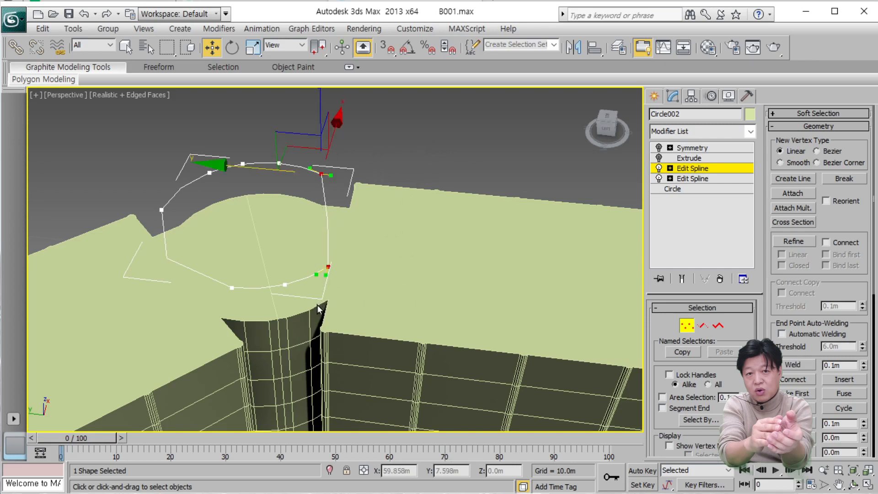
{"action": "key", "text": "t"}
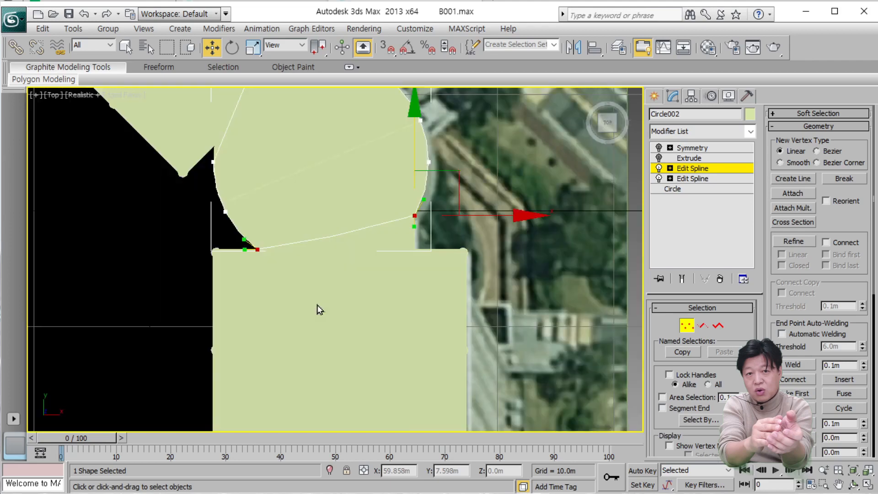
{"action": "scroll", "coordinate": [317, 300], "scroll_direction": "up", "scroll_amount": 1}
{"action": "scroll", "coordinate": [317, 300], "scroll_direction": "up", "scroll_amount": 2}
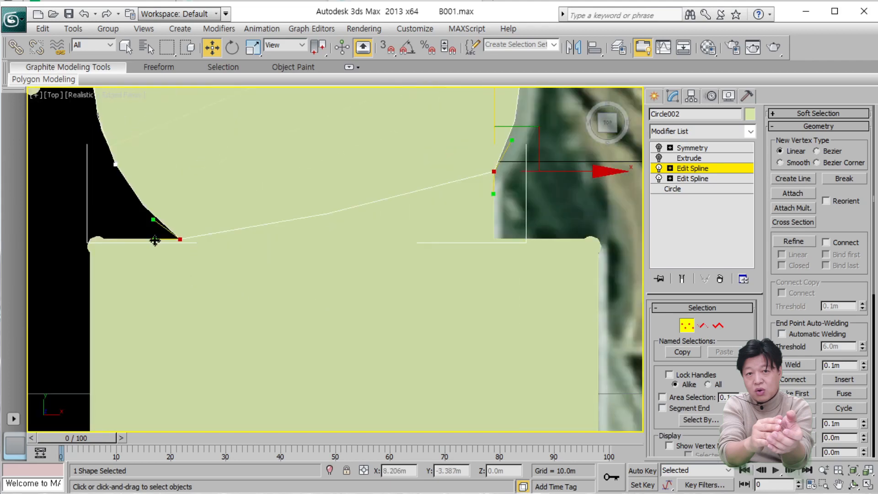
{"action": "left_click_drag", "start_coordinate": [155, 240], "coordinate": [210, 286]}
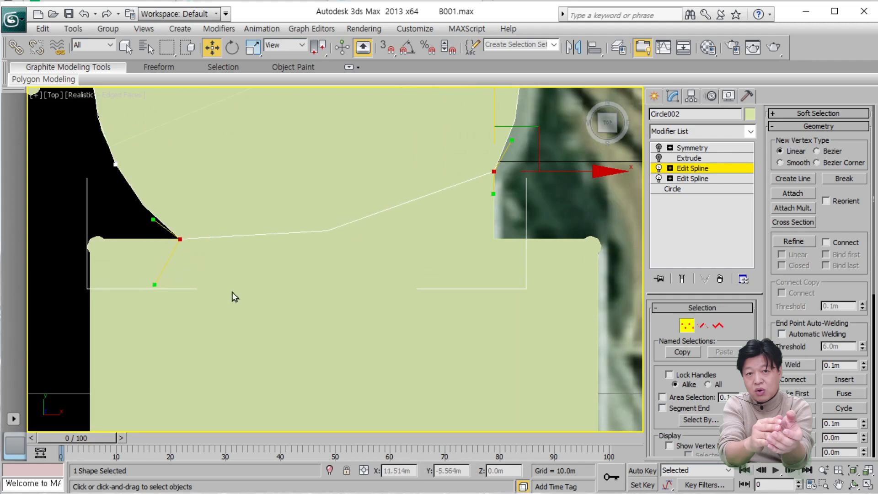
{"action": "key", "text": "ctrl+z"}
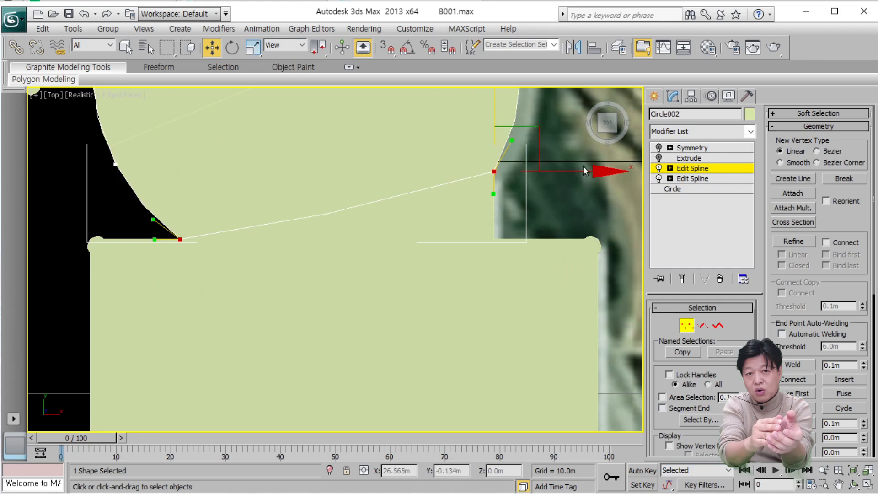
{"action": "middle_click_drag", "start_coordinate": [583, 166], "coordinate": [559, 248]}
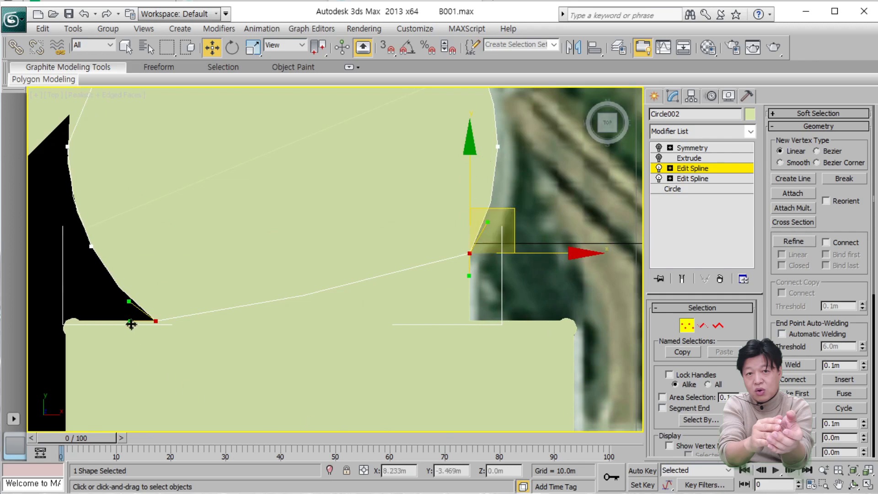
{"action": "left_click_drag", "start_coordinate": [131, 324], "coordinate": [186, 316]}
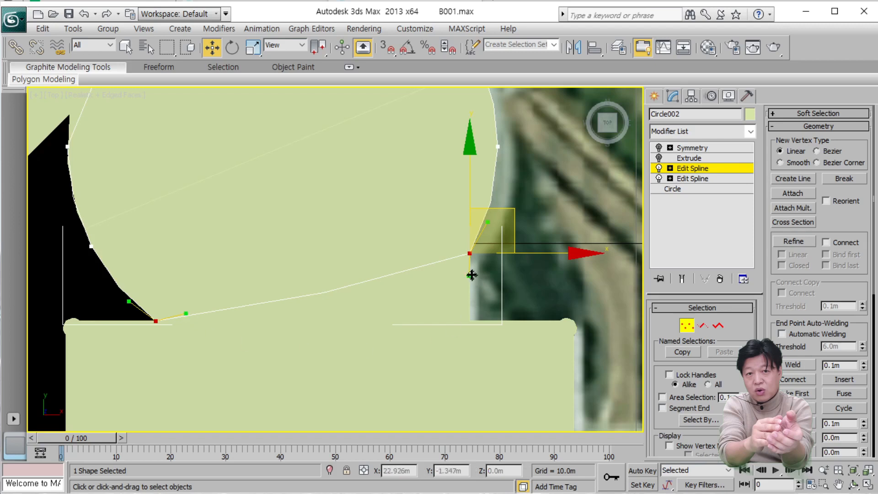
{"action": "left_click_drag", "start_coordinate": [471, 276], "coordinate": [442, 263]}
{"action": "left_click", "coordinate": [184, 316]}
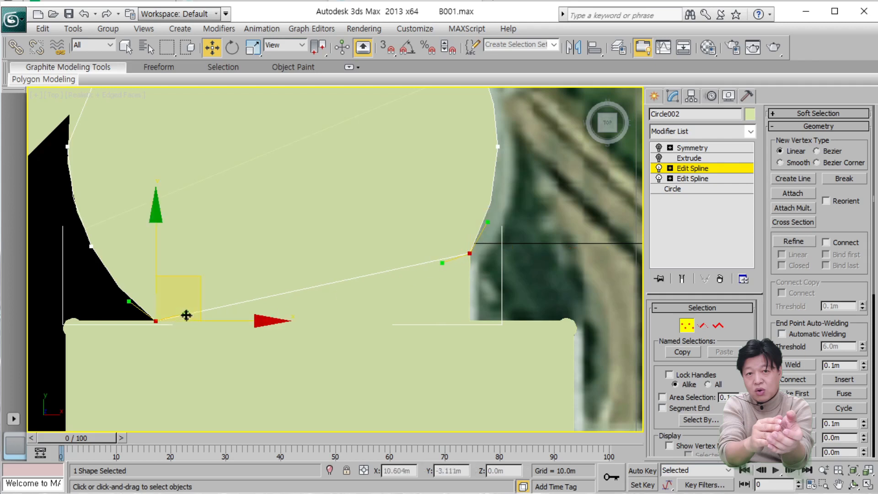
{"action": "left_click_drag", "start_coordinate": [187, 316], "coordinate": [188, 314]}
{"action": "scroll", "coordinate": [474, 268], "scroll_direction": "down", "scroll_amount": 2}
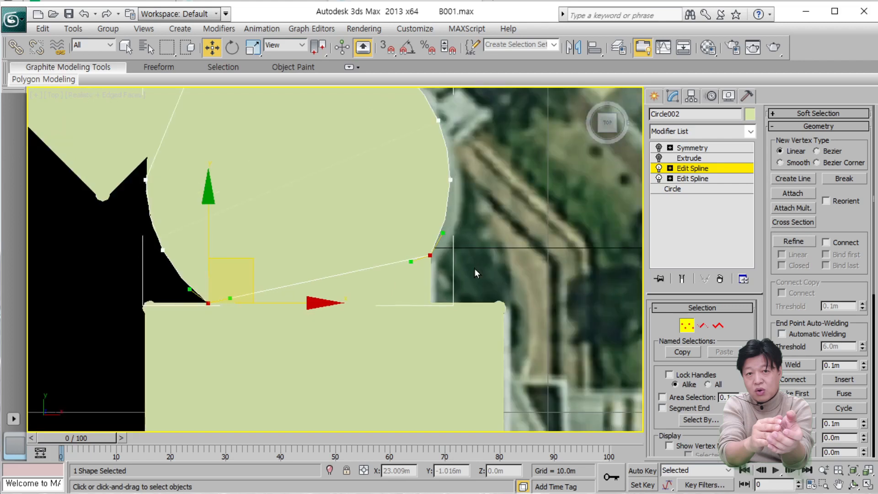
{"action": "scroll", "coordinate": [473, 268], "scroll_direction": "down", "scroll_amount": 2}
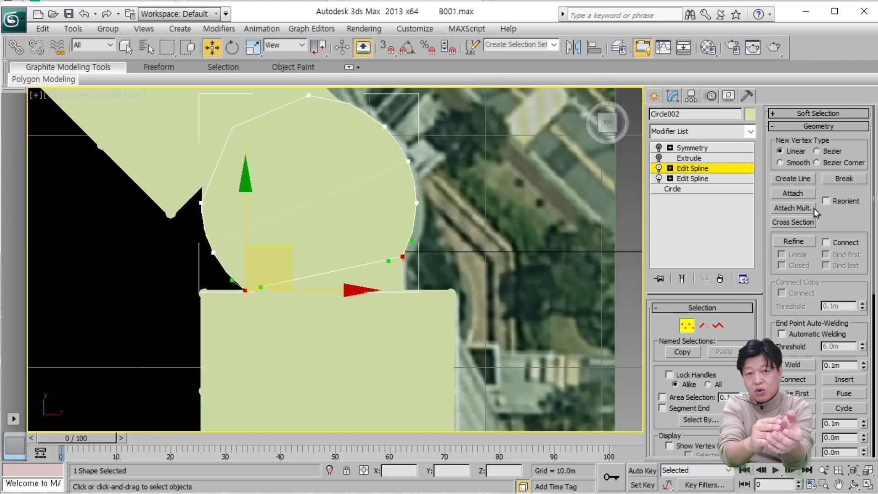
Leave vertex editing, turn the copy's Extrude and Symmetry modifiers back on, and select Symmetry while viewing the tower at an angle.
{"action": "left_click", "coordinate": [732, 171]}
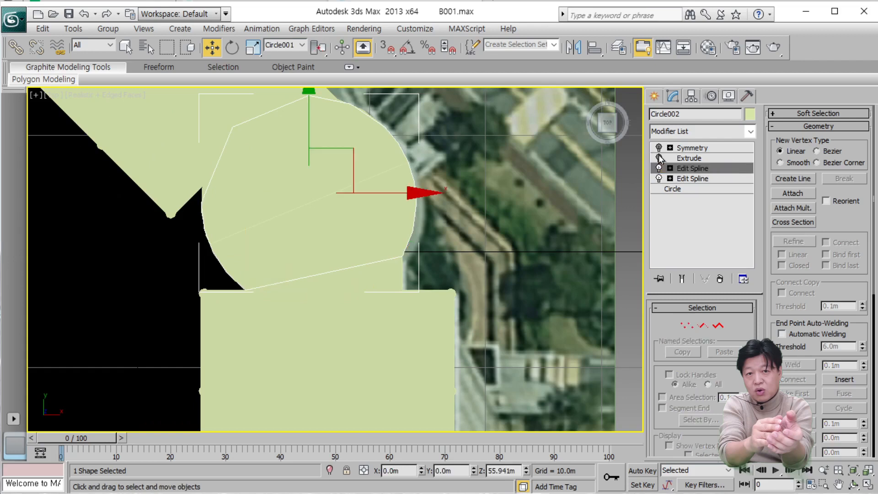
{"action": "left_click", "coordinate": [721, 158]}
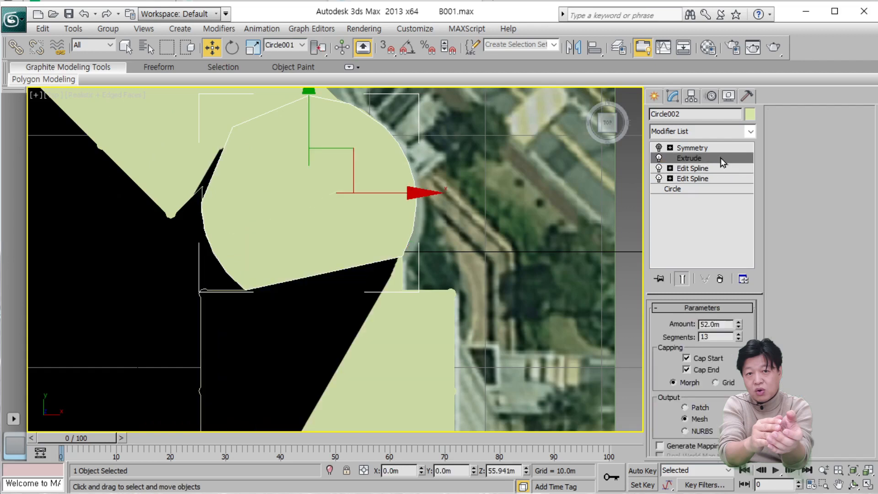
{"action": "left_click", "coordinate": [854, 484]}
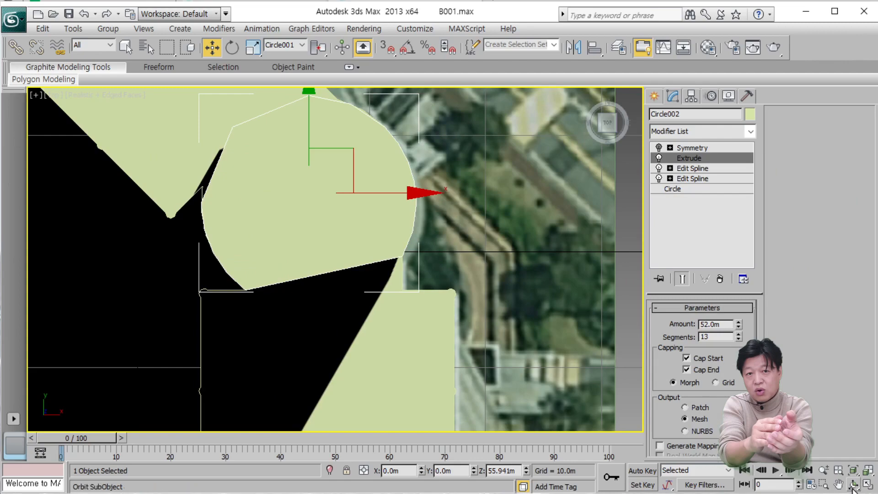
{"action": "left_click_drag", "start_coordinate": [422, 297], "coordinate": [421, 259]}
{"action": "left_click_drag", "start_coordinate": [357, 291], "coordinate": [357, 274]}
{"action": "scroll", "coordinate": [357, 274], "scroll_direction": "down", "scroll_amount": 5}
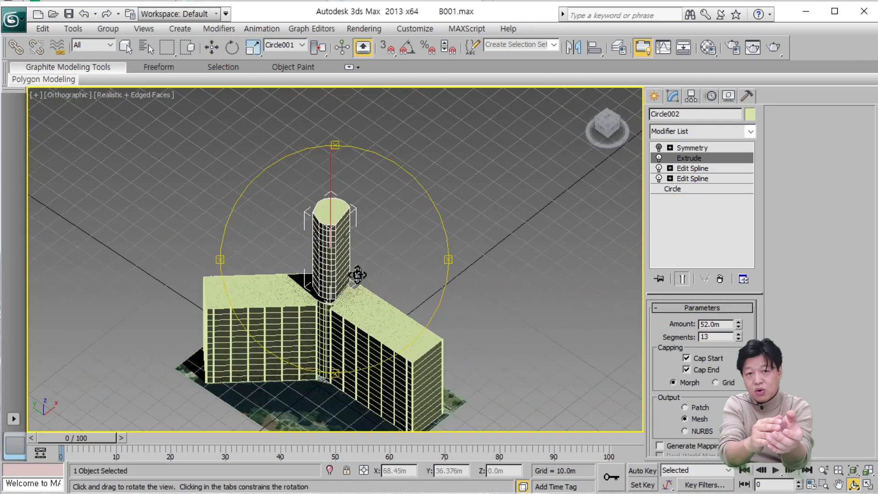
{"action": "middle_click_drag", "start_coordinate": [357, 273], "coordinate": [377, 199]}
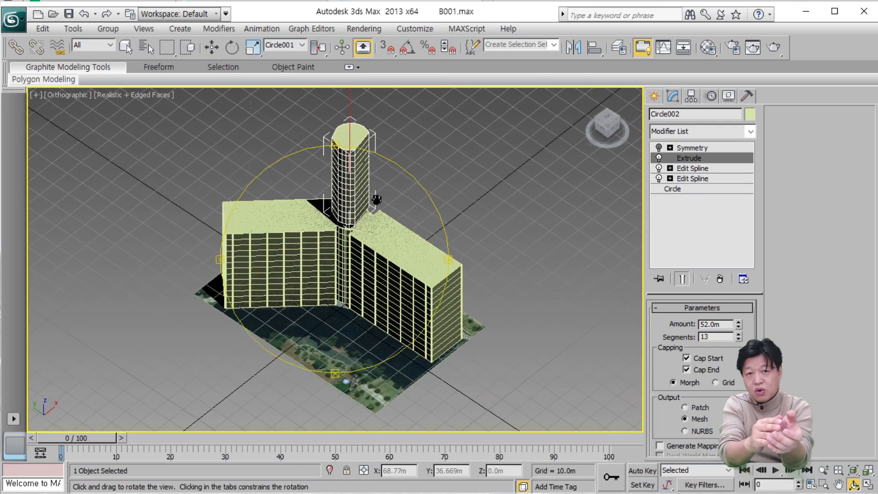
{"action": "left_click", "coordinate": [659, 149]}
{"action": "left_click", "coordinate": [693, 148]}
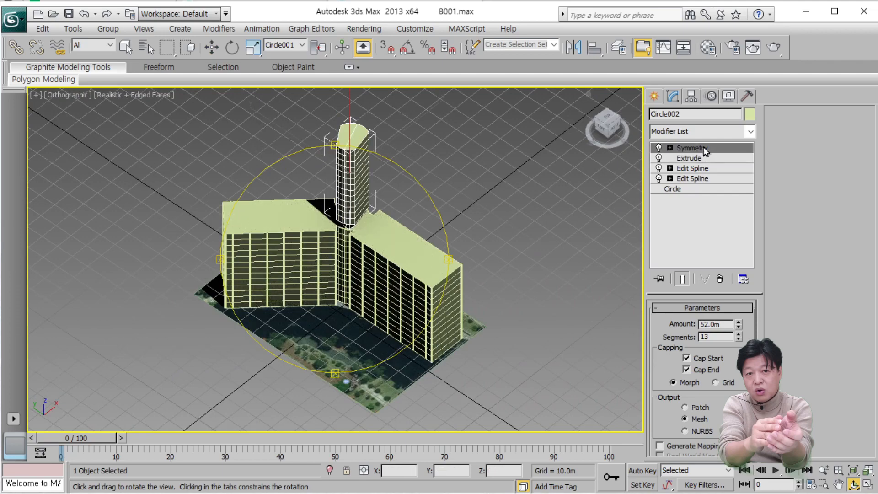
Set the tower copy's Extrude modifier to 1 segment and an amount of 4 m.
{"action": "left_click_drag", "start_coordinate": [381, 275], "coordinate": [406, 229]}
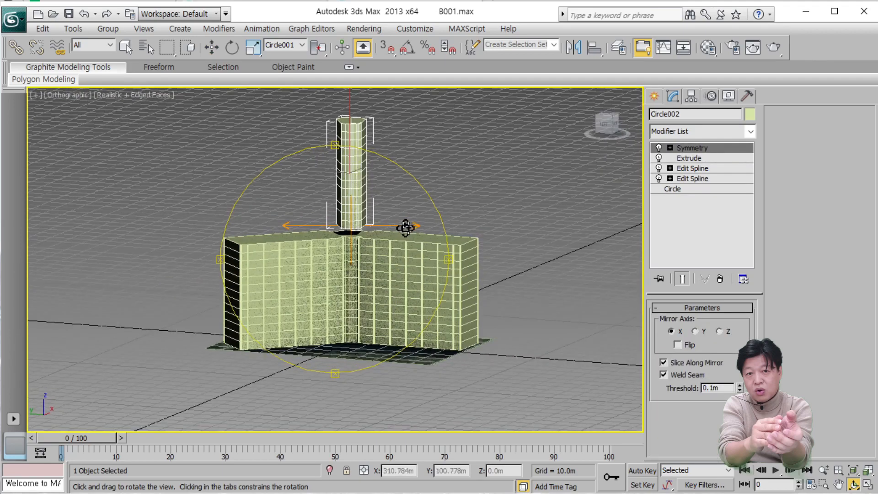
{"action": "scroll", "coordinate": [406, 229], "scroll_direction": "up", "scroll_amount": 4}
{"action": "middle_click_drag", "start_coordinate": [406, 230], "coordinate": [351, 382]}
{"action": "left_click_drag", "start_coordinate": [341, 311], "coordinate": [301, 328]}
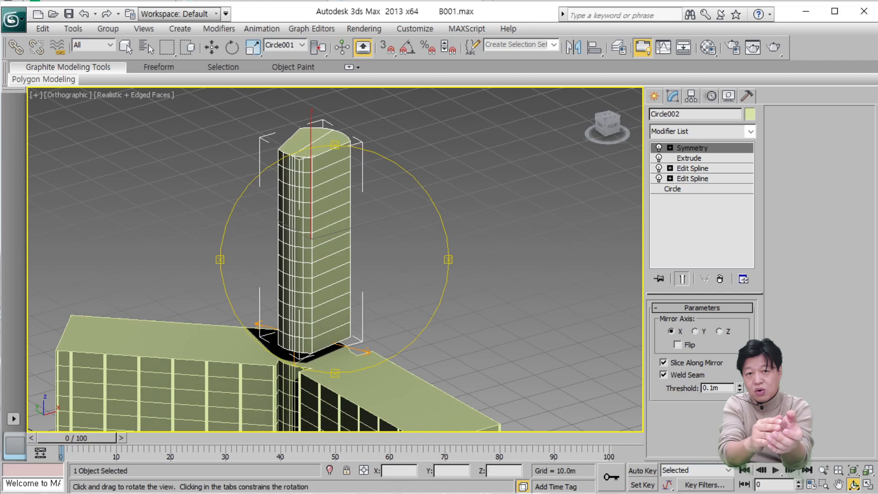
{"action": "left_click", "coordinate": [709, 158]}
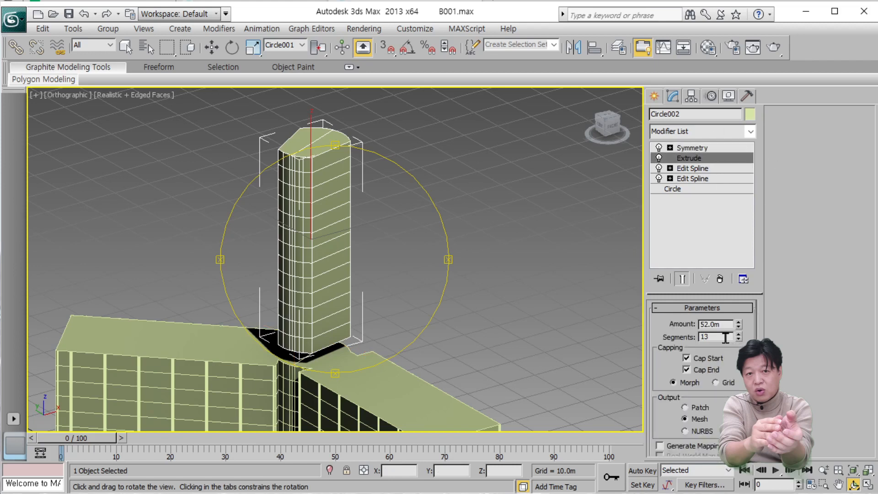
{"action": "double_click", "coordinate": [725, 338]}
{"action": "type", "text": "1"}
{"action": "left_click_drag", "start_coordinate": [732, 323], "coordinate": [667, 323]}
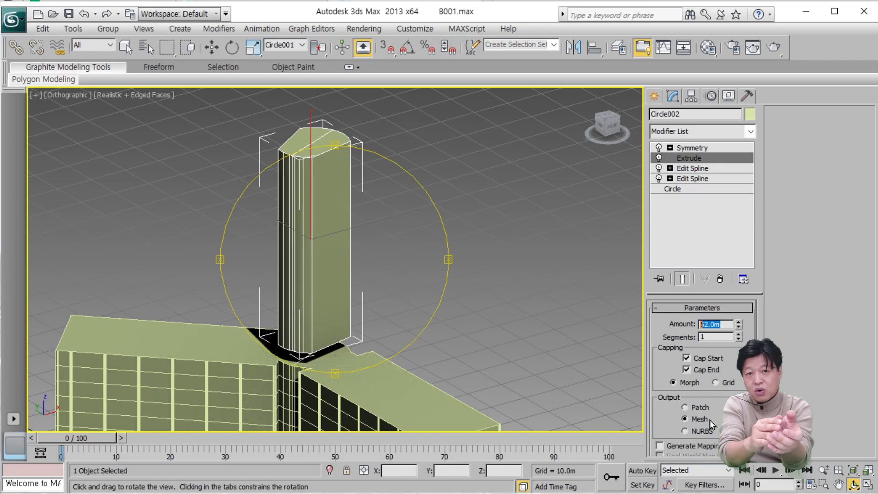
{"action": "type", "text": "4"}
{"action": "key", "text": "Return"}
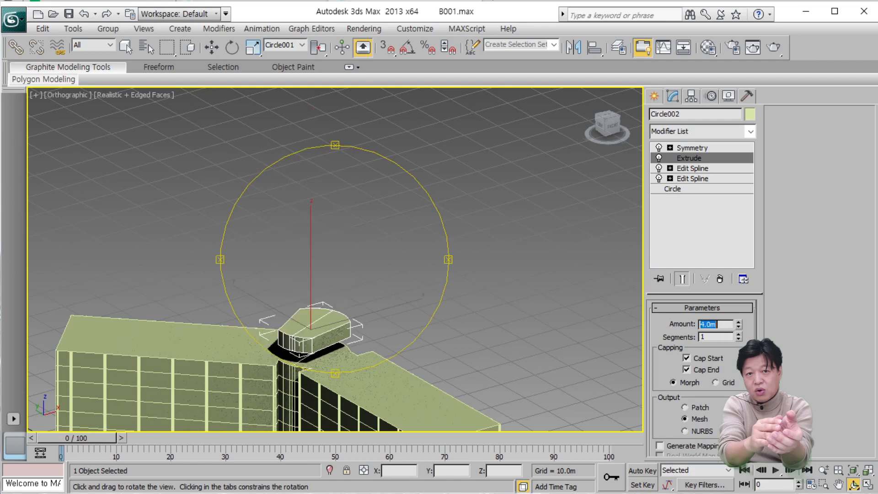
Raise the tower cap's Extrude amount to 6 m after viewing it against the building's roof.
{"action": "middle_click_drag", "start_coordinate": [332, 309], "coordinate": [353, 164]}
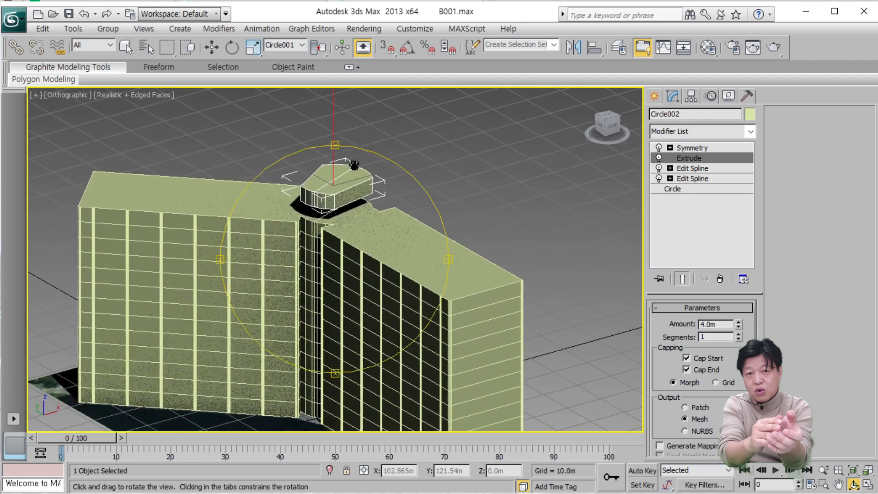
{"action": "scroll", "coordinate": [357, 185], "scroll_direction": "up", "scroll_amount": 3}
{"action": "middle_click_drag", "start_coordinate": [359, 202], "coordinate": [375, 296]}
{"action": "scroll", "coordinate": [375, 295], "scroll_direction": "up", "scroll_amount": 2}
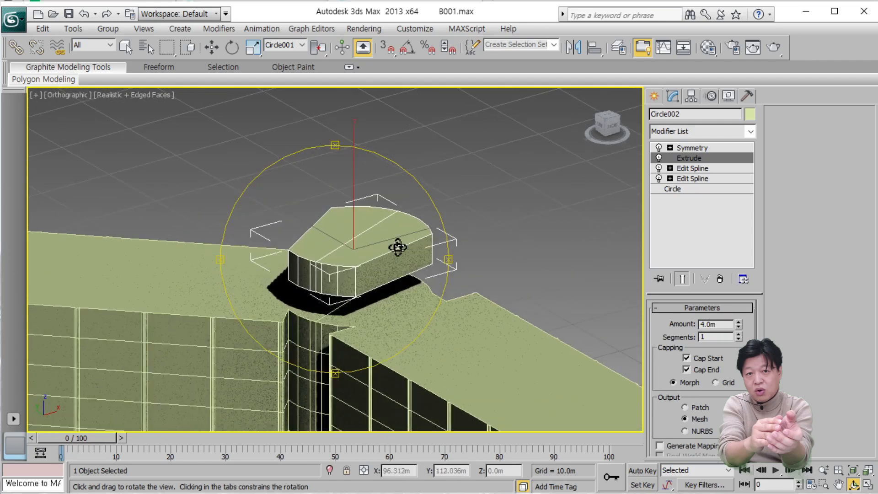
{"action": "middle_click_drag", "start_coordinate": [348, 264], "coordinate": [352, 198]}
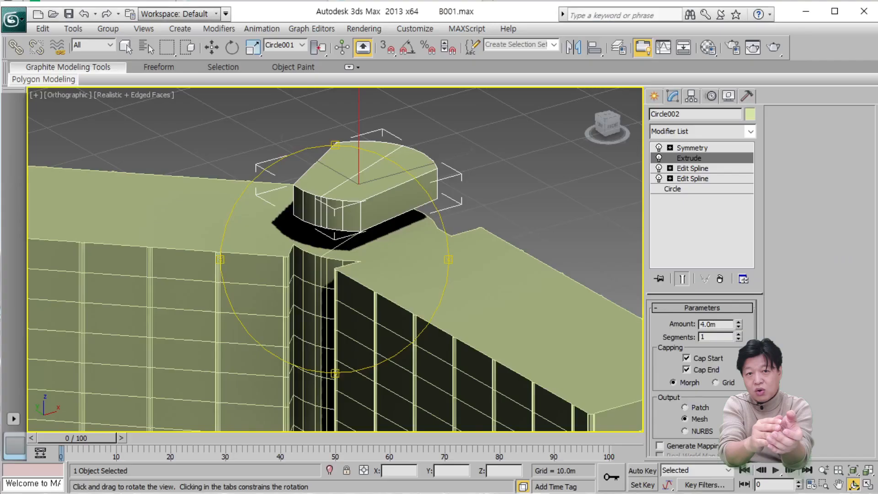
{"action": "left_click", "coordinate": [730, 324]}
{"action": "key", "text": "Return"}
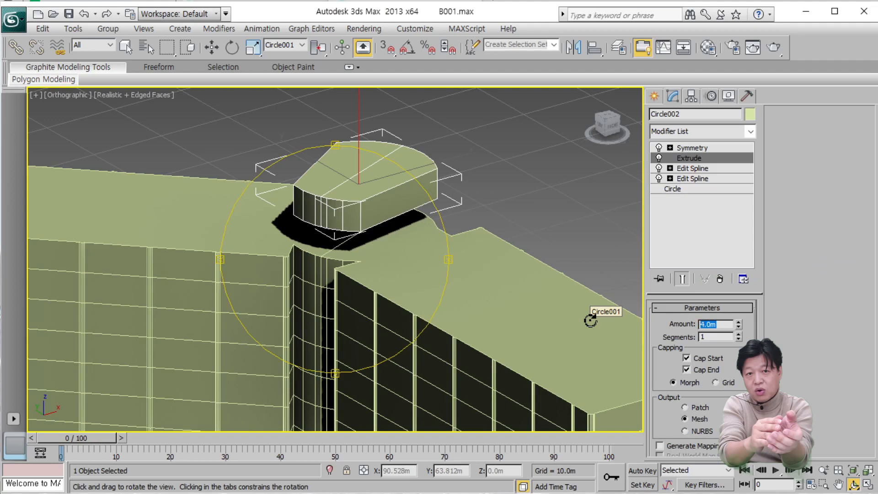
{"action": "type", "text": "6"}
{"action": "key", "text": "Return"}
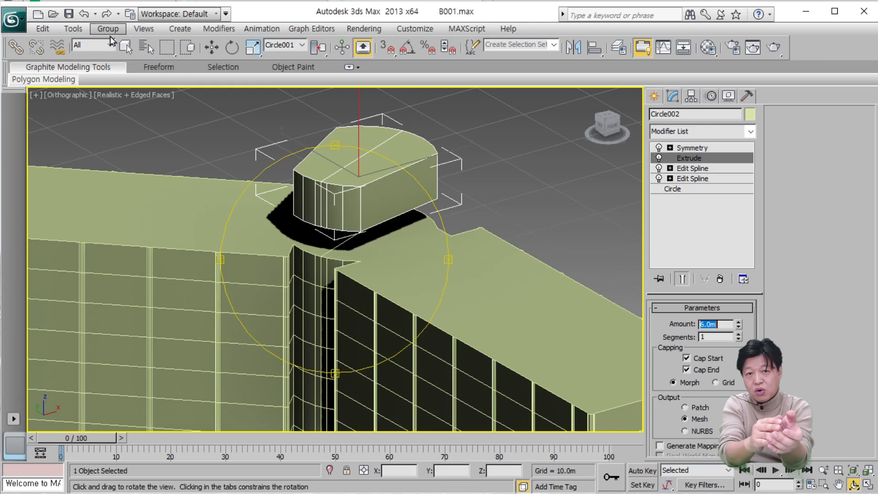
{"action": "left_click", "coordinate": [77, 35]}
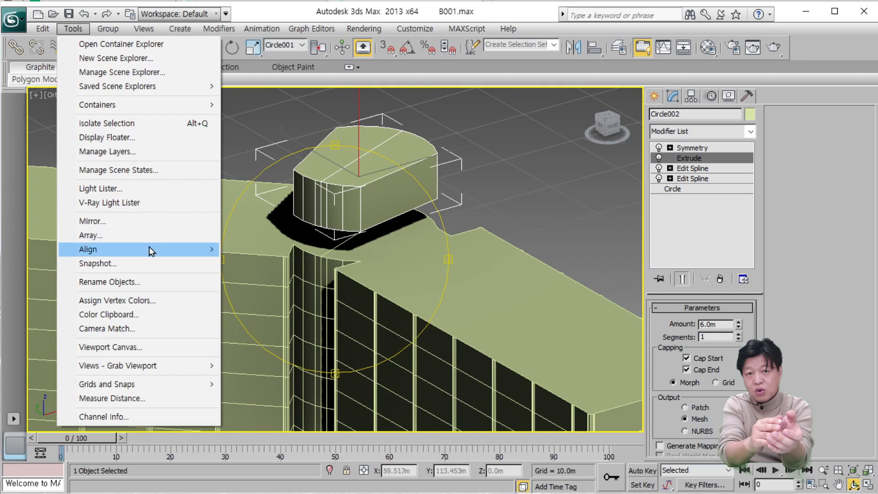
{"action": "mouse_move", "coordinate": [150, 250]}
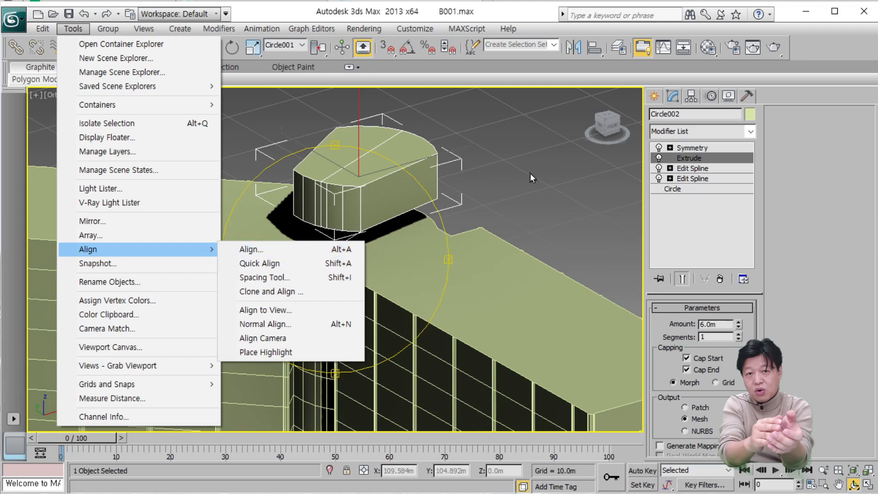
{"action": "left_click", "coordinate": [541, 169]}
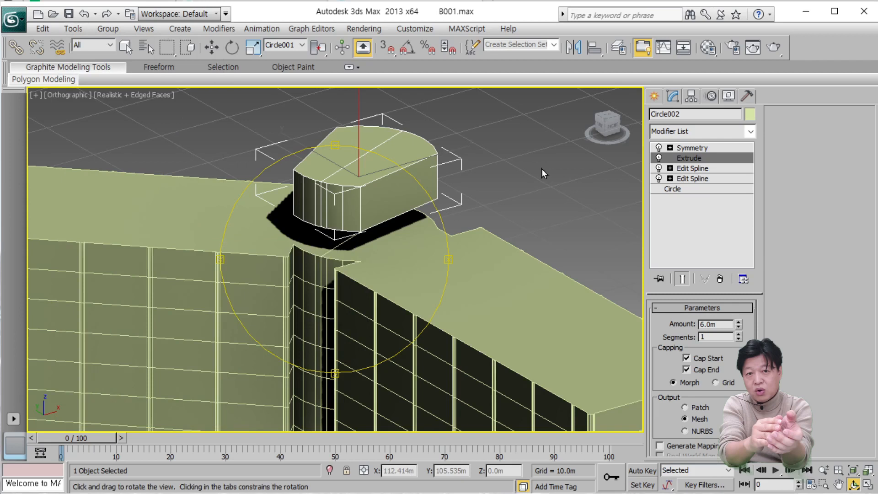
Align the tower cap to the main building in Z position only, matching its Minimum to the building's Maximum.
{"action": "key", "text": "alt+a"}
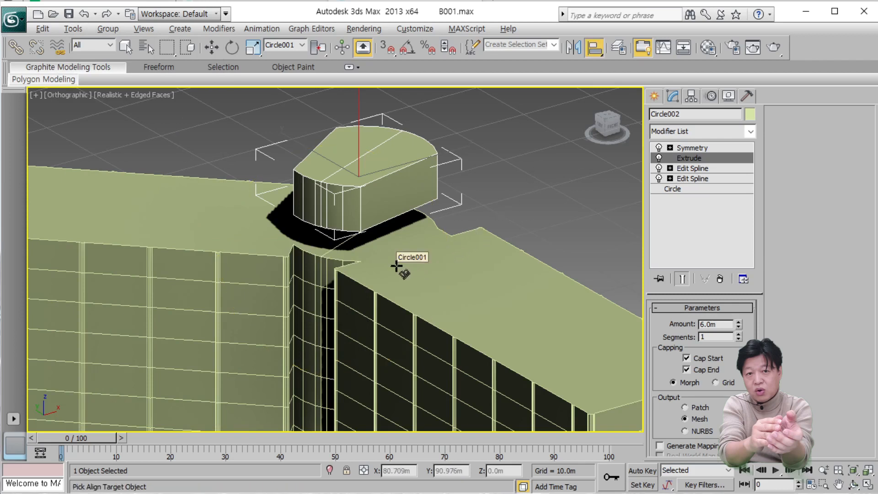
{"action": "left_click", "coordinate": [397, 266]}
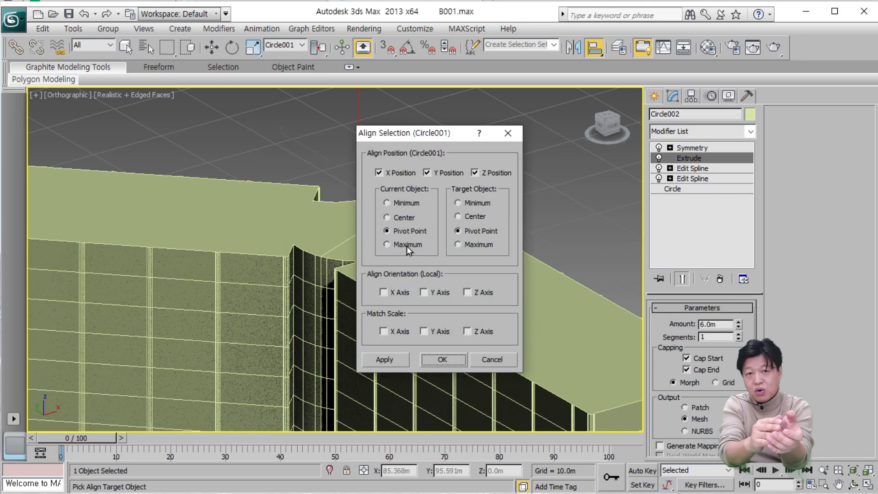
{"action": "left_click_drag", "start_coordinate": [420, 128], "coordinate": [559, 133]}
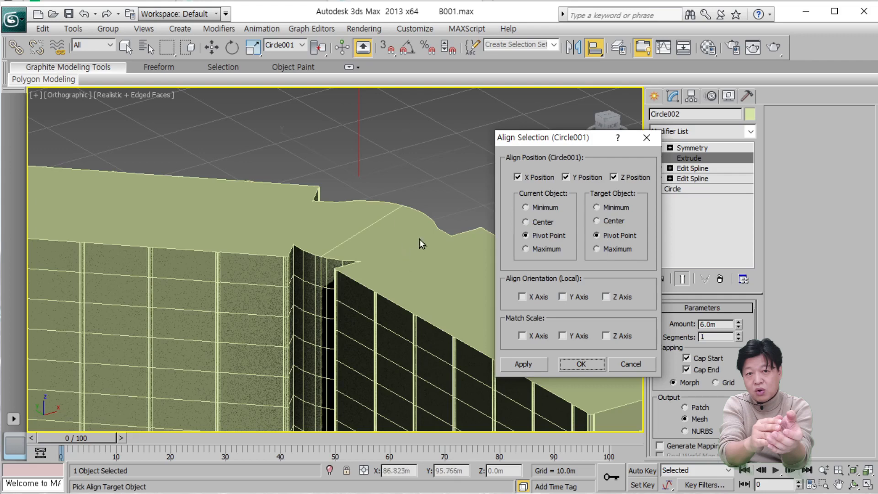
{"action": "left_click", "coordinate": [518, 177]}
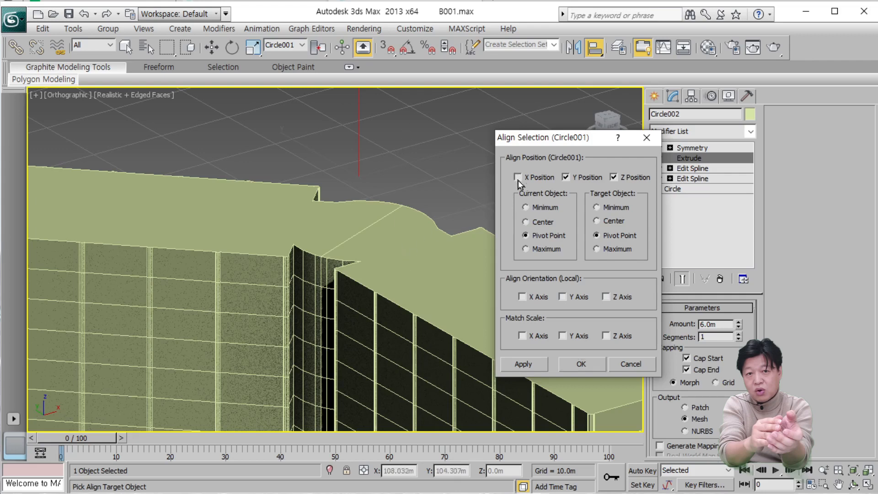
{"action": "left_click", "coordinate": [566, 177]}
{"action": "left_click", "coordinate": [600, 248]}
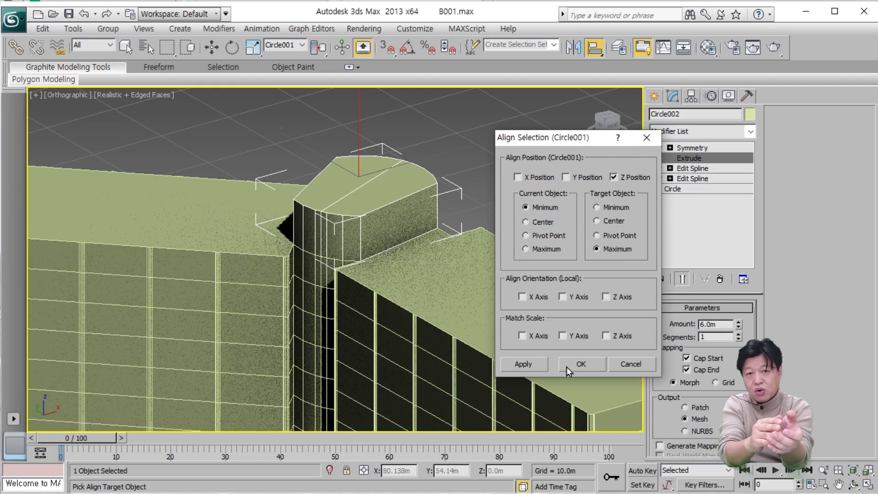
{"action": "left_click", "coordinate": [514, 366]}
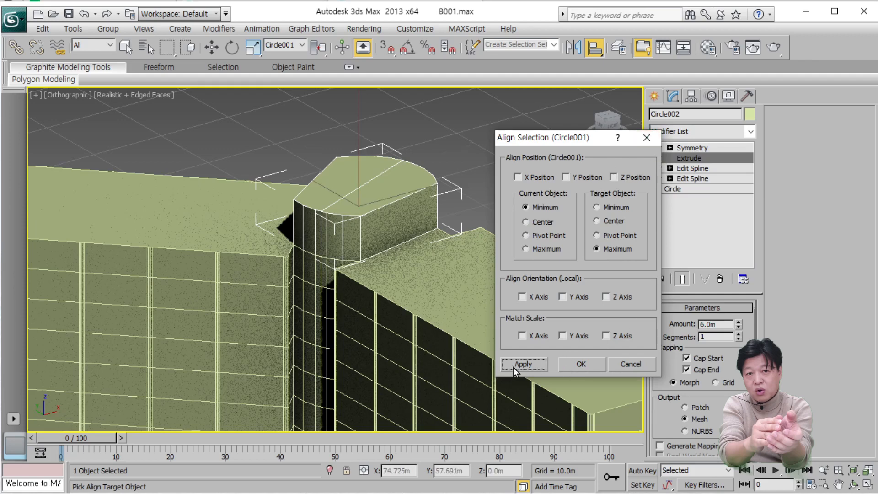
{"action": "left_click", "coordinate": [569, 366]}
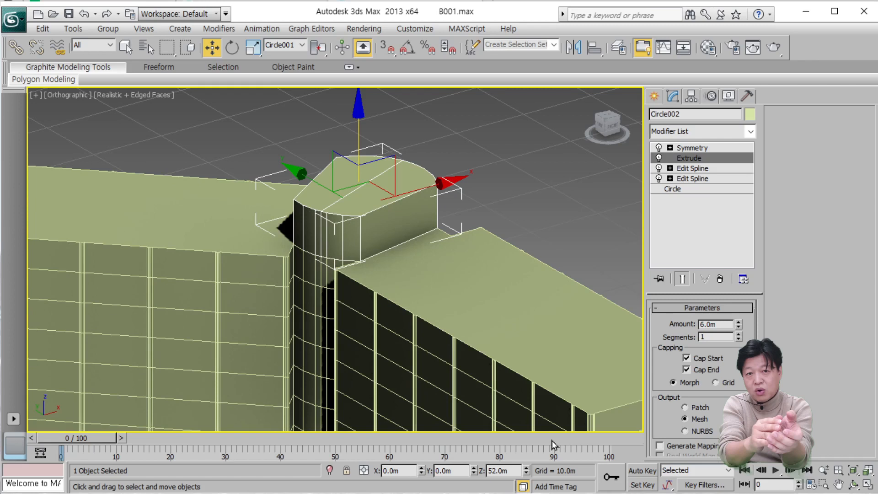
Switch to a perspective view and examine the tower cap's fit on the round joint from both sides of the building.
{"action": "scroll", "coordinate": [465, 375], "scroll_direction": "down", "scroll_amount": 3}
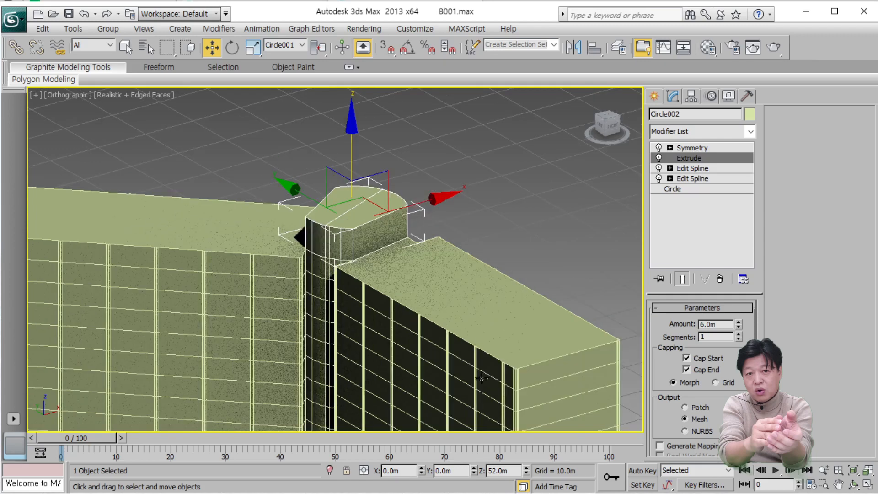
{"action": "middle_click_drag", "start_coordinate": [465, 375], "coordinate": [484, 291]}
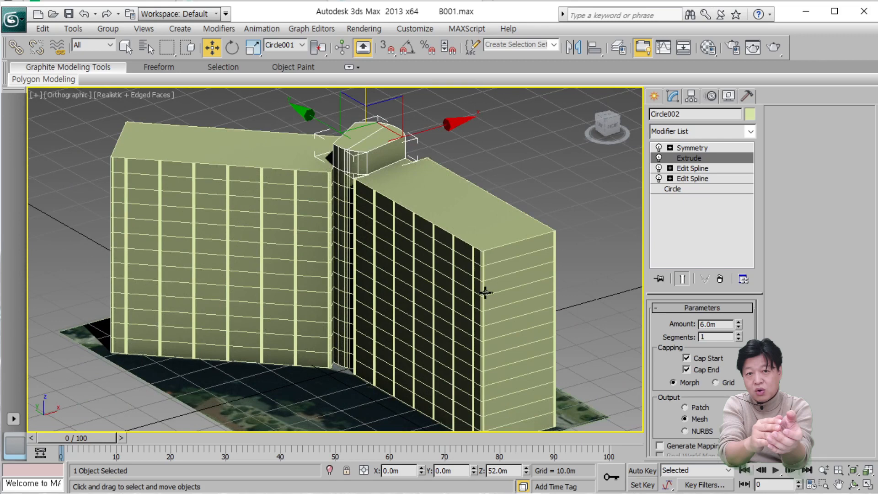
{"action": "key", "text": "p"}
{"action": "scroll", "coordinate": [485, 293], "scroll_direction": "down", "scroll_amount": 2}
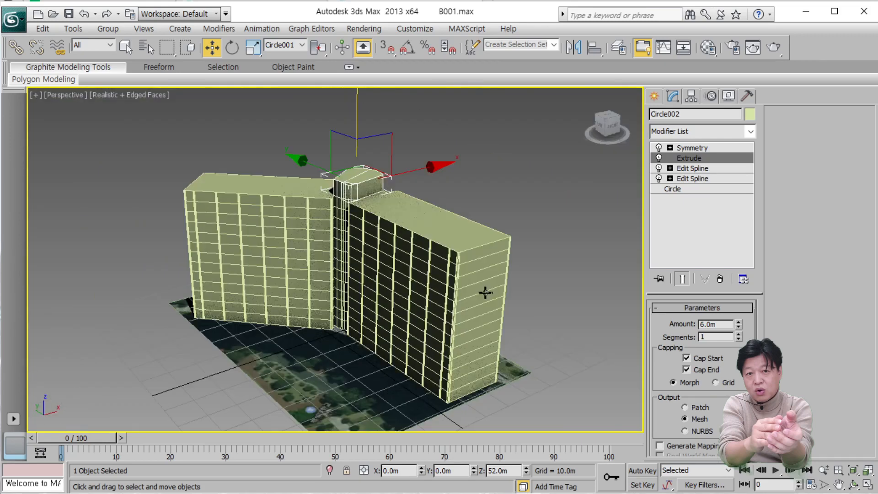
{"action": "scroll", "coordinate": [485, 293], "scroll_direction": "up", "scroll_amount": 1}
{"action": "left_click", "coordinate": [854, 484]}
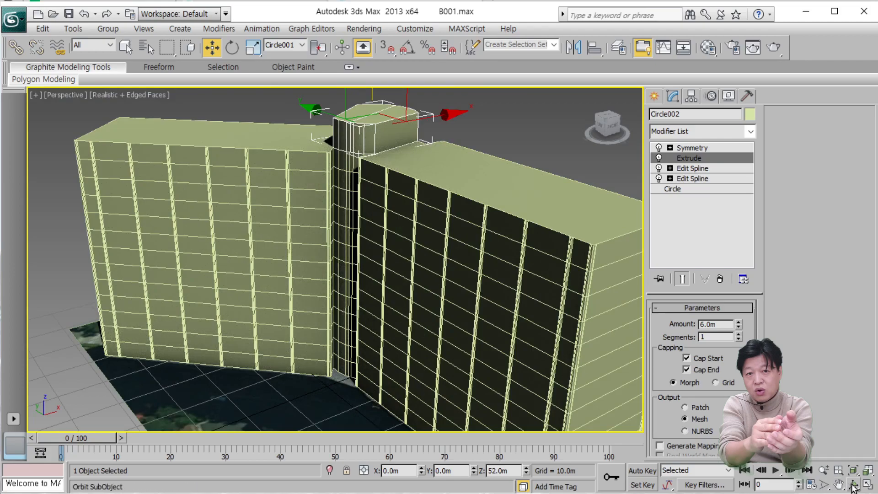
{"action": "left_click_drag", "start_coordinate": [443, 339], "coordinate": [186, 316]}
{"action": "scroll", "coordinate": [357, 290], "scroll_direction": "down", "scroll_amount": 3}
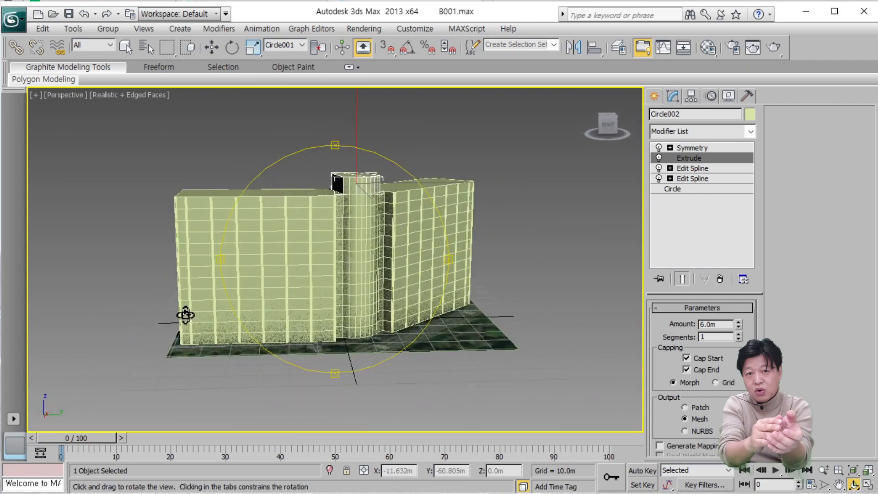
{"action": "scroll", "coordinate": [188, 315], "scroll_direction": "up", "scroll_amount": 3}
{"action": "left_click_drag", "start_coordinate": [288, 344], "coordinate": [226, 349]}
{"action": "mouse_move", "coordinate": [301, 361]}
{"action": "left_mouse_down"}
{"action": "mouse_move", "coordinate": [241, 349]}
{"action": "mouse_move", "coordinate": [268, 349]}
{"action": "mouse_move", "coordinate": [323, 375]}
{"action": "left_mouse_up"}
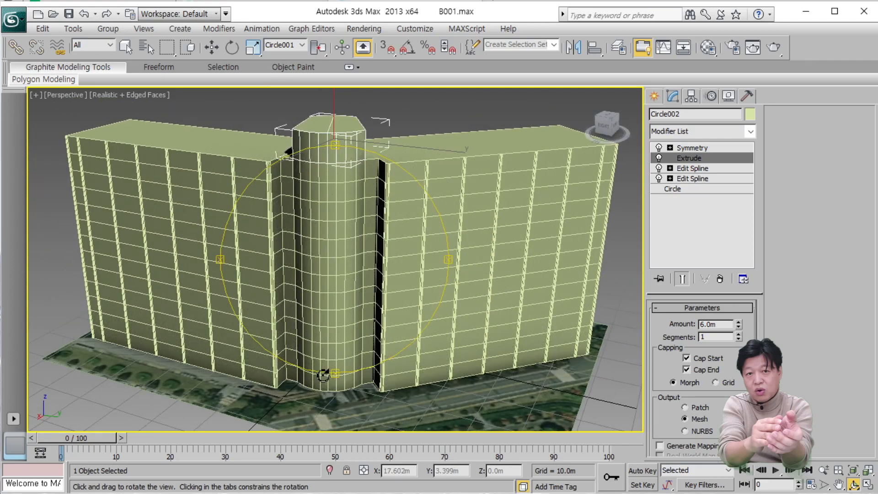